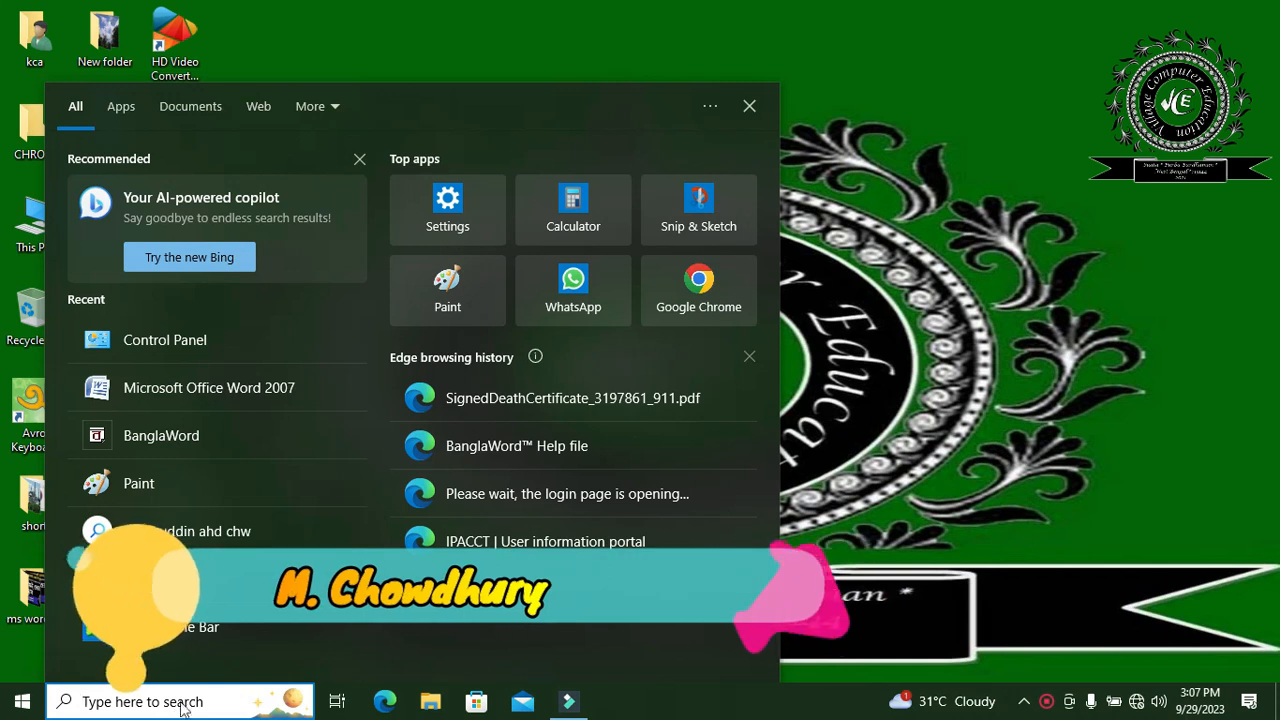
- Open Microsoft Office Word 2007 in a maximized window and fill the blank document with sample text using =rand()
left_click(209, 388)
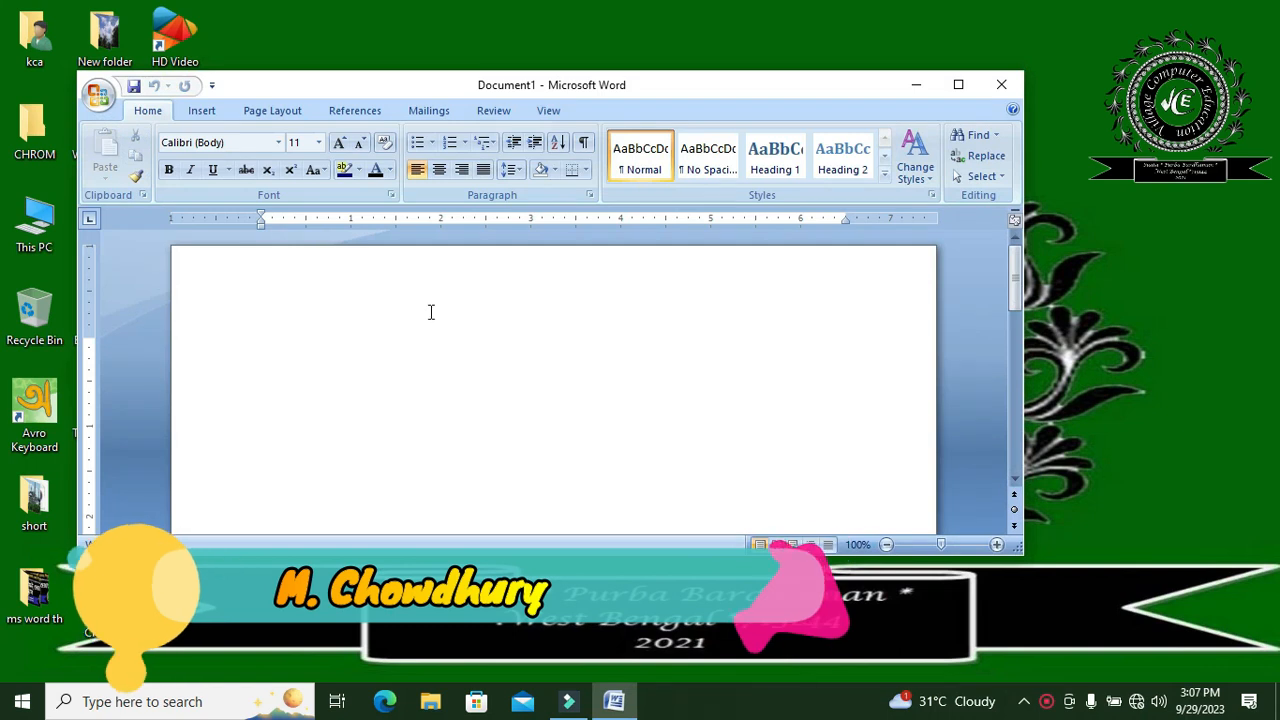
left_click(957, 87)
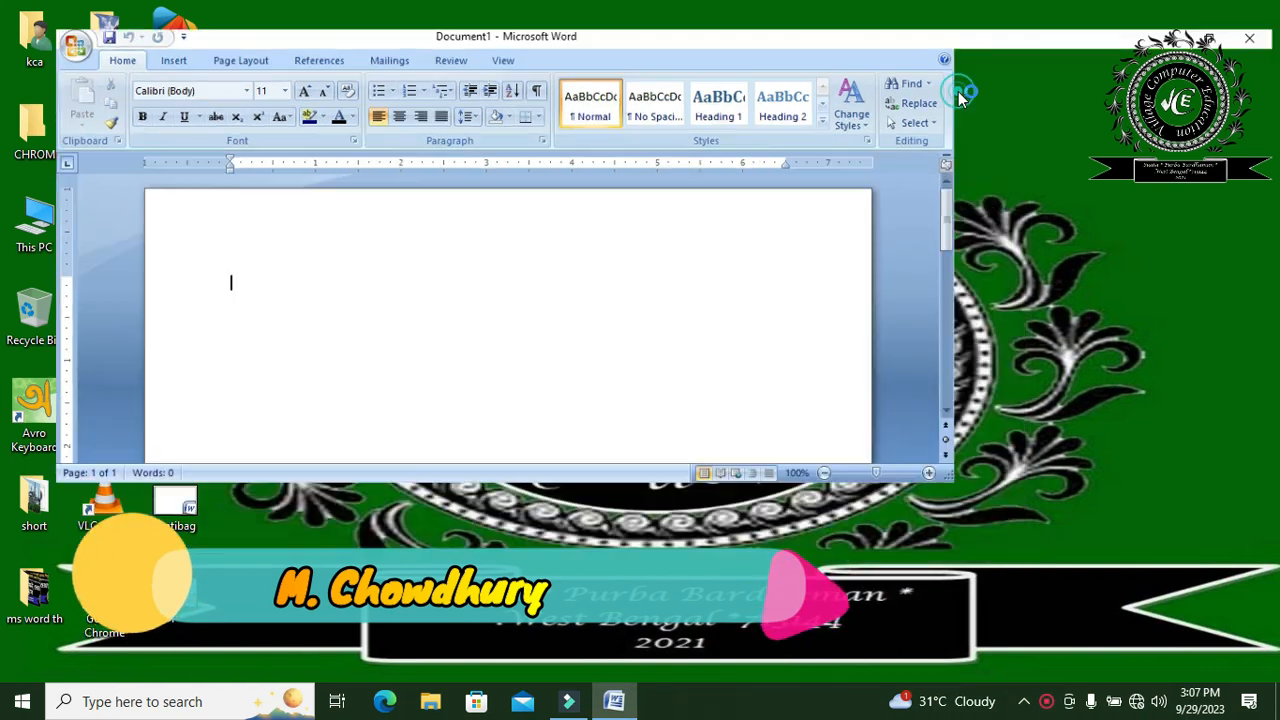
type("=rand(0")
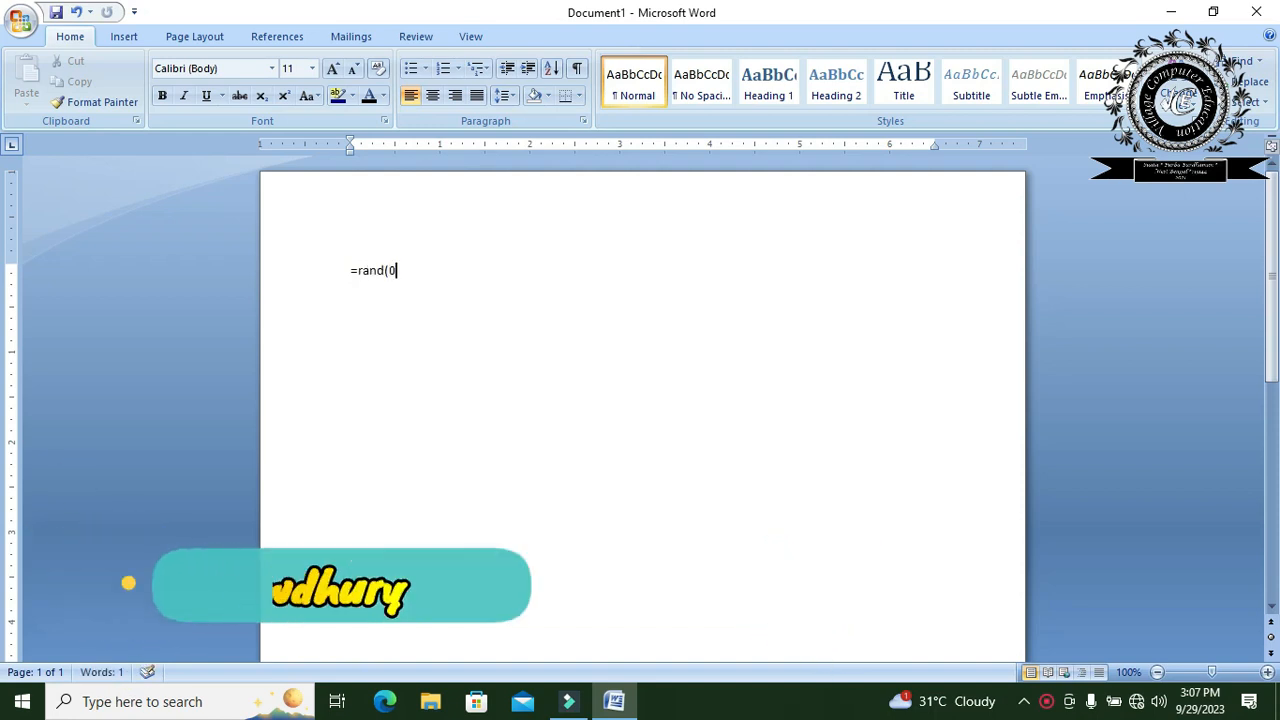
key("BackSpace")
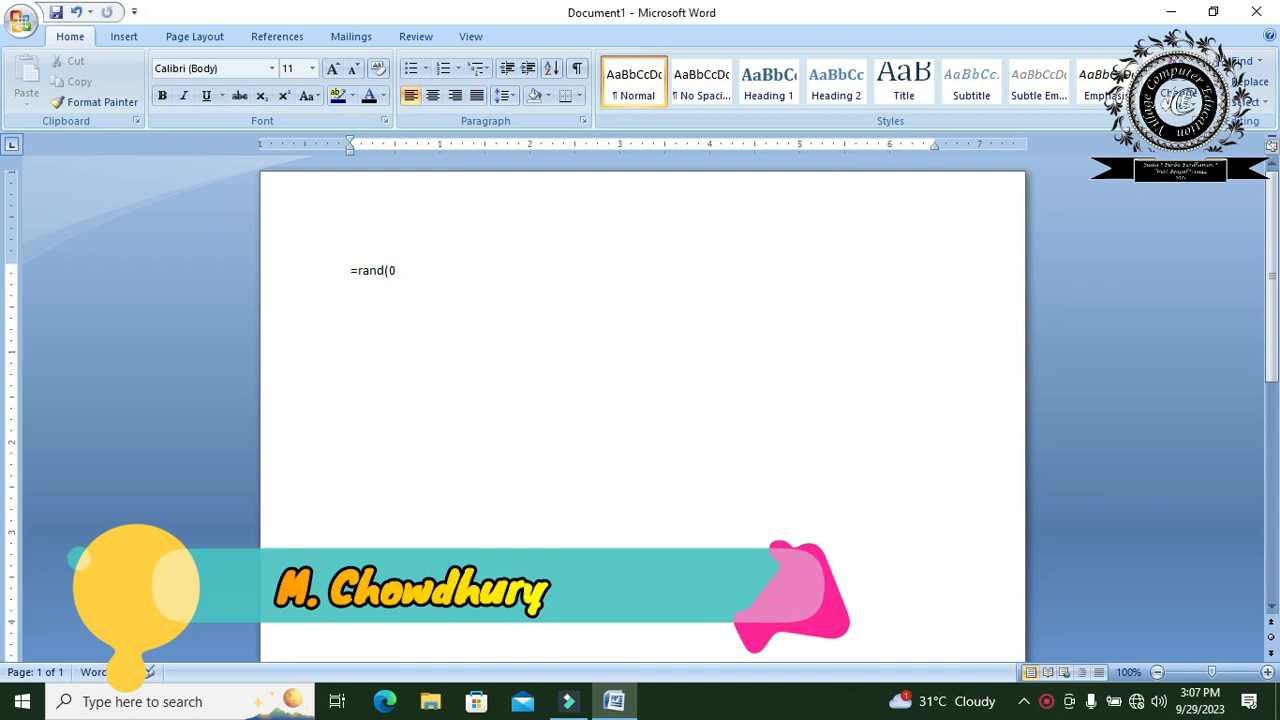
type(")")
key("Return")
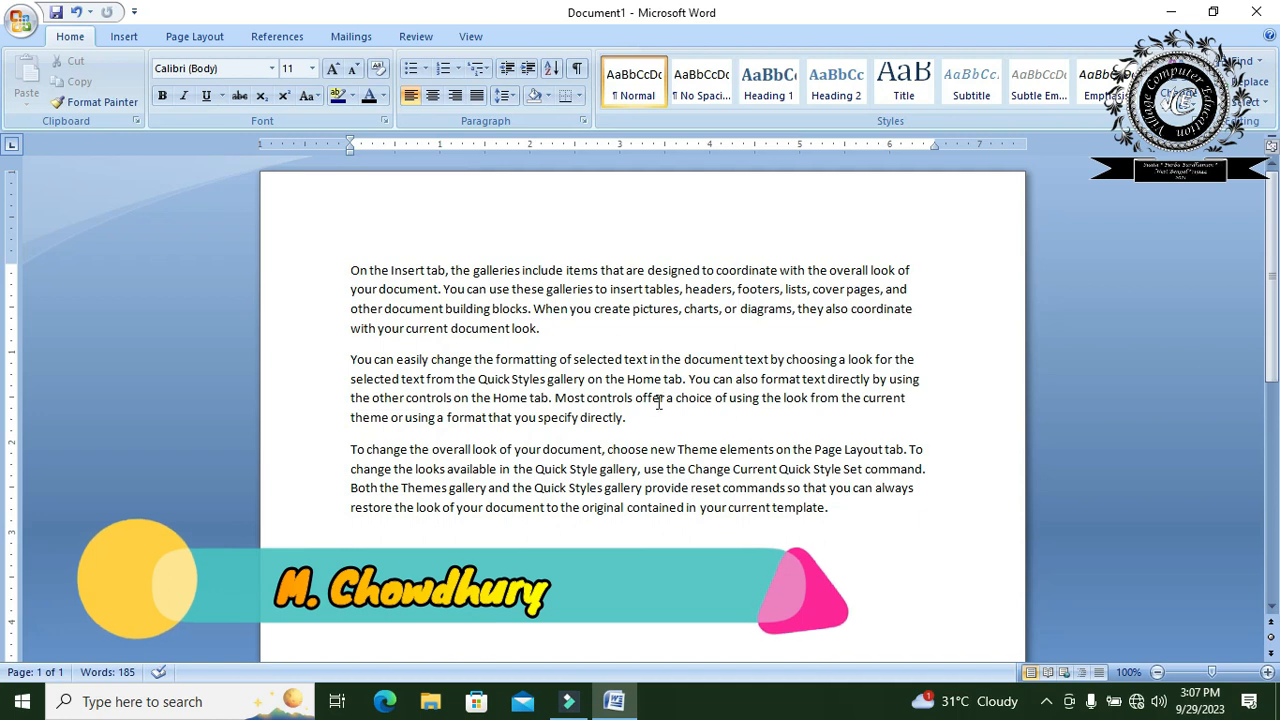
- Split "On the Insert tab" off the first paragraph as a separate heading line and delete its trailing comma
left_click(450, 270)
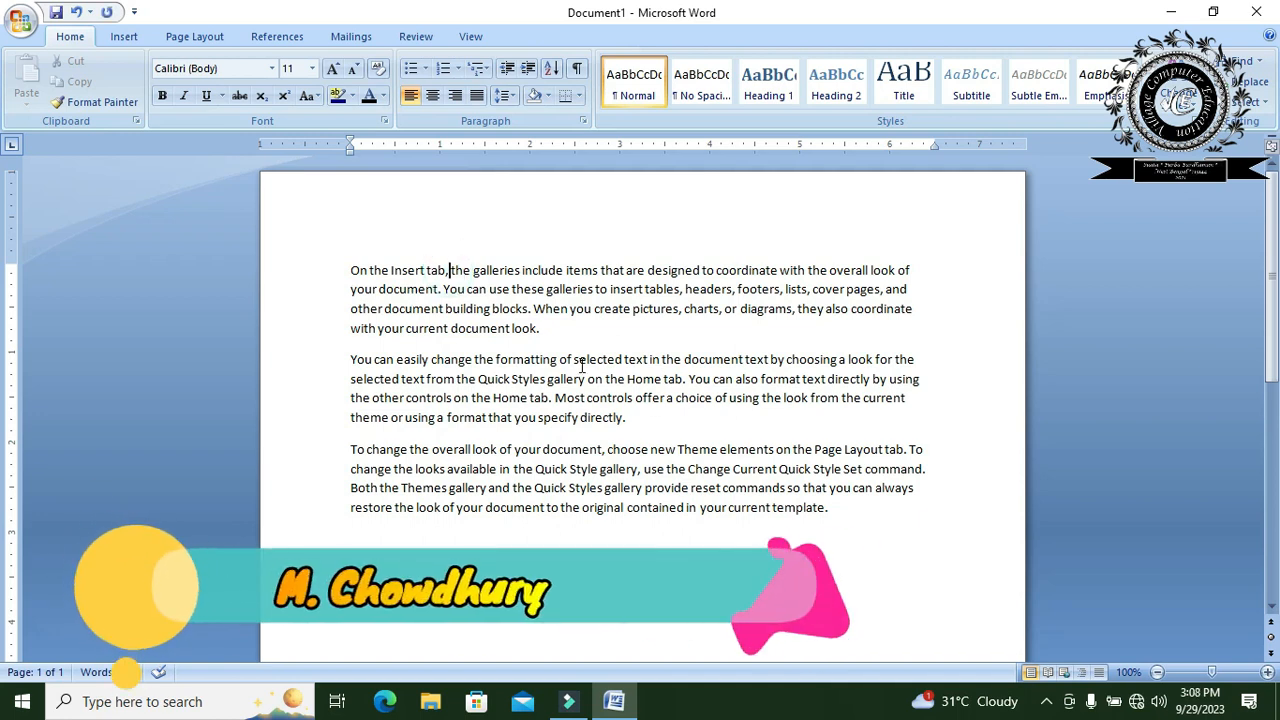
key("Return")
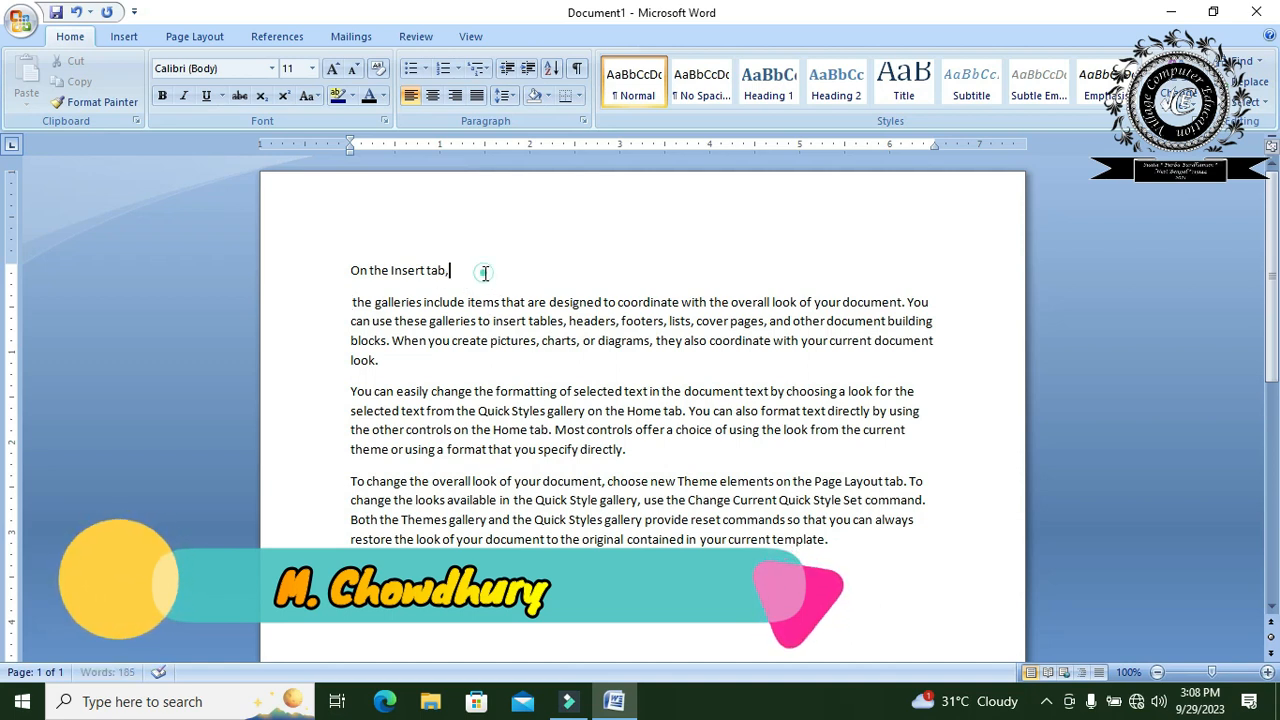
key("BackSpace")
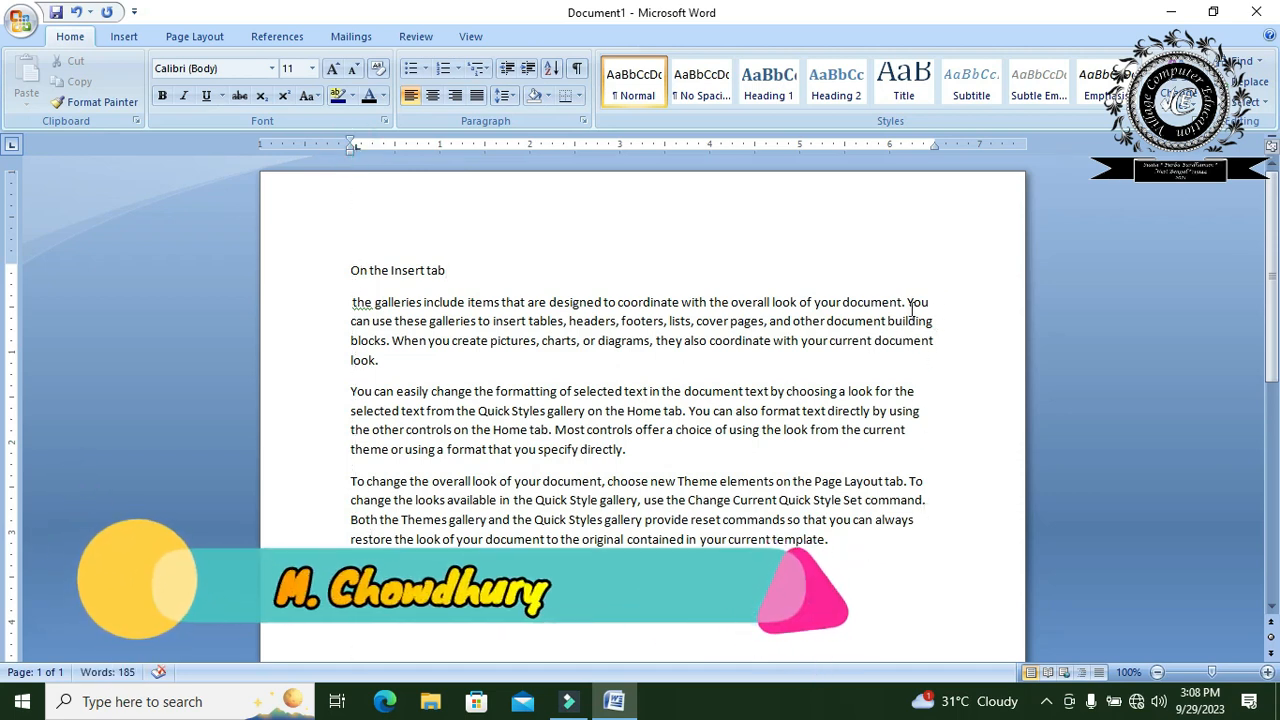
- Try right and left alignment on the three body paragraphs below the heading, finishing with justified alignment
left_click_drag(775, 519, 351, 301)
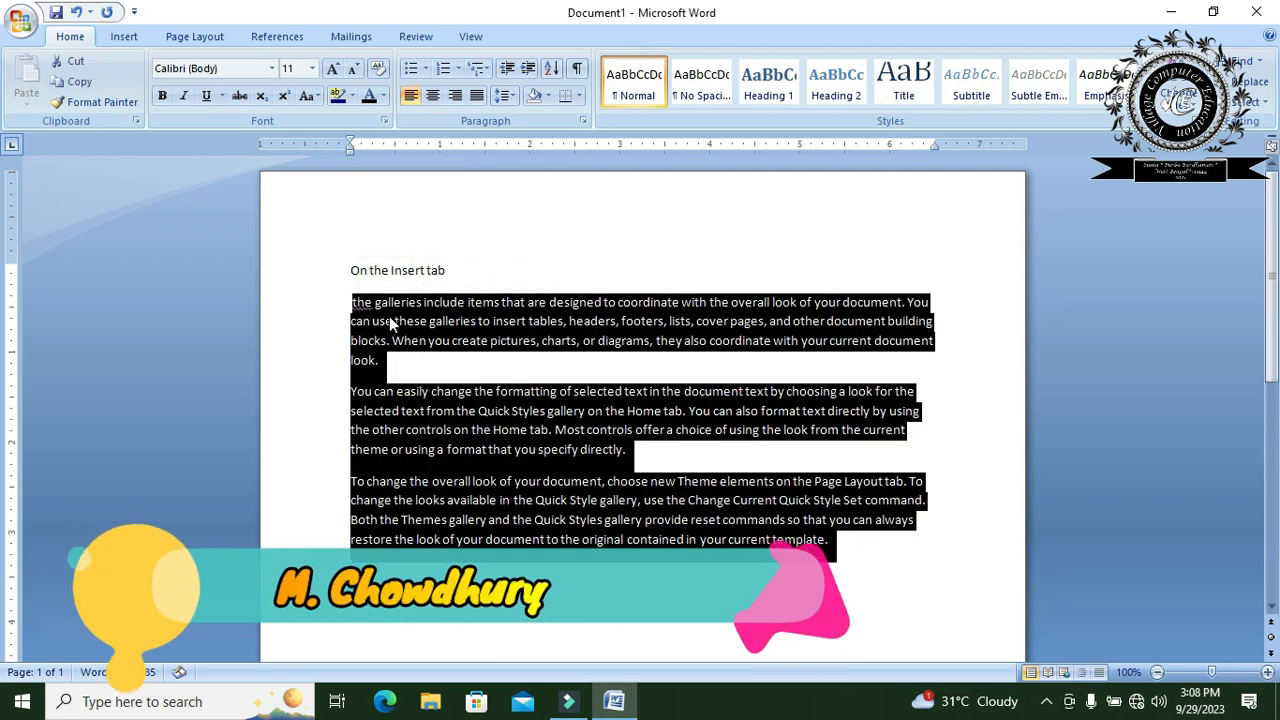
left_click(477, 97)
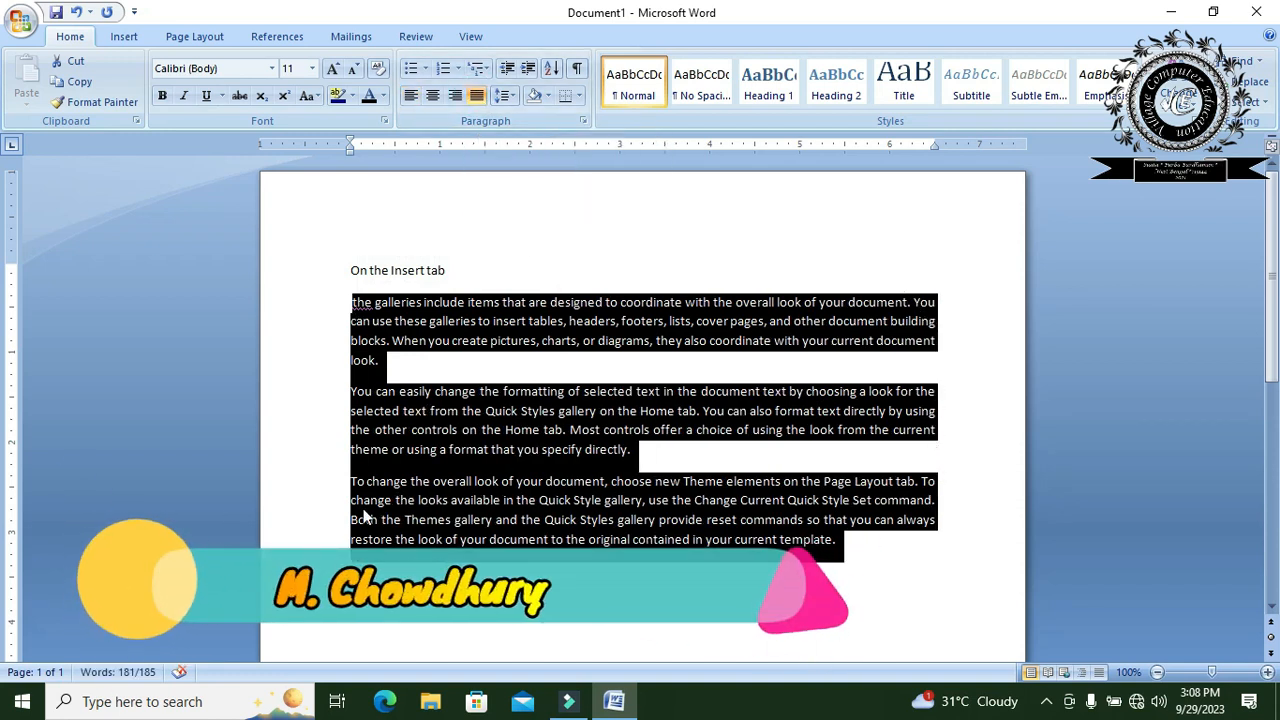
left_click(455, 97)
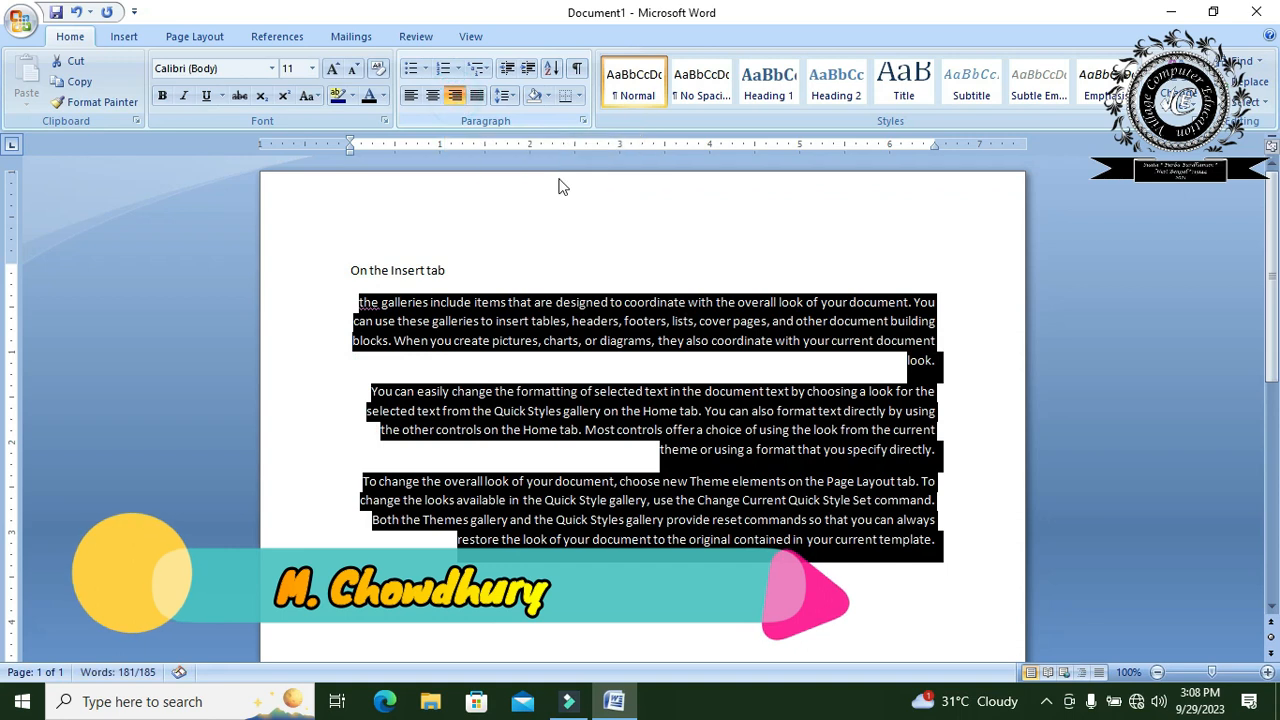
left_click(411, 95)
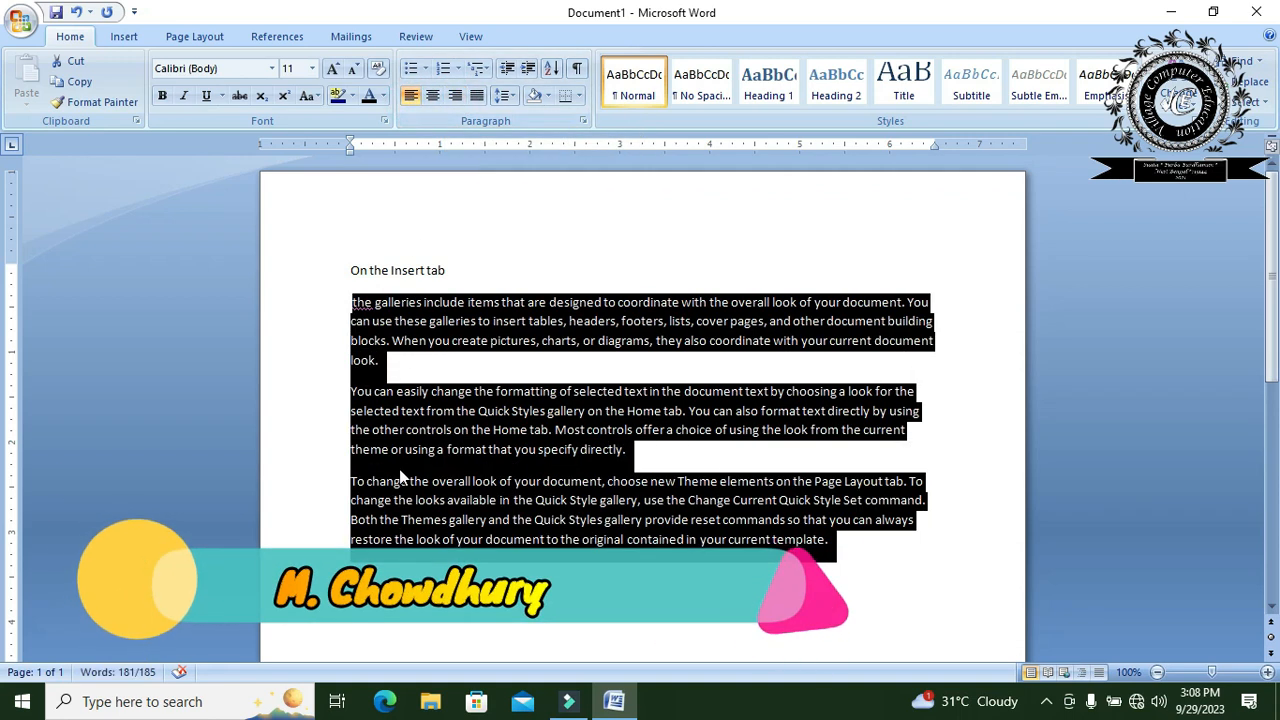
left_click(476, 95)
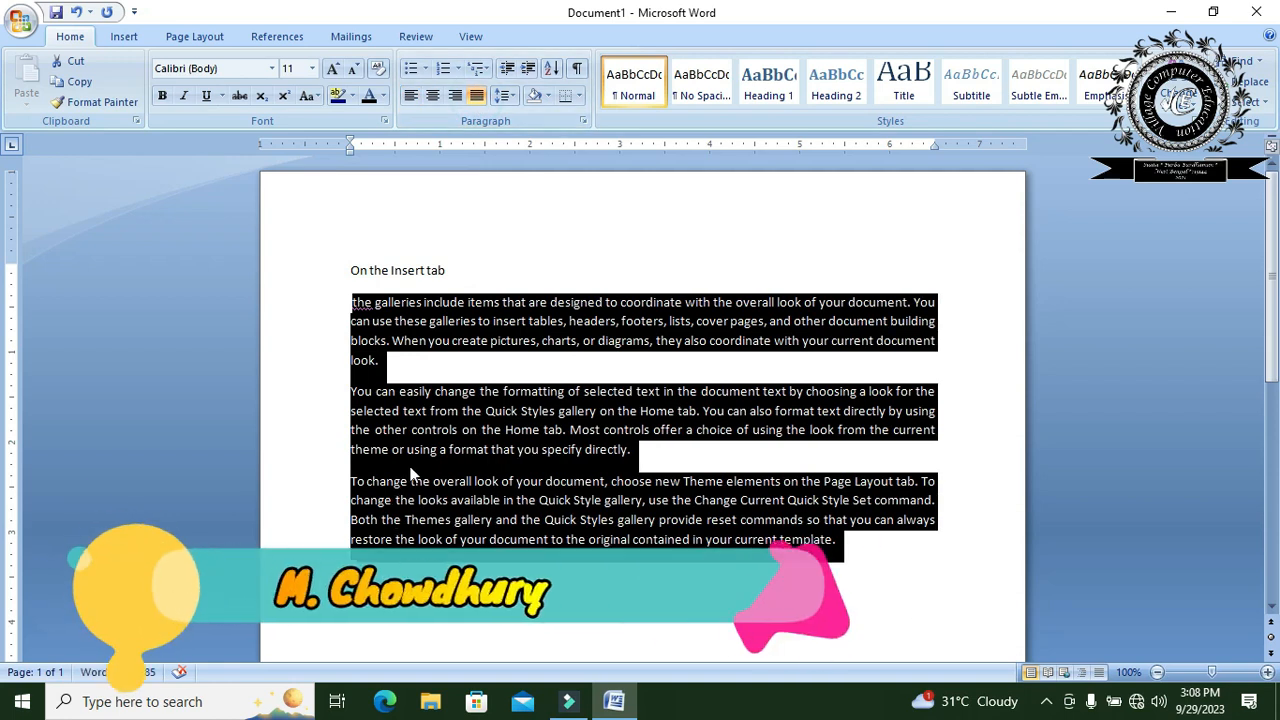
- Center the heading line "On the Insert tab" above the body text
left_click(458, 270)
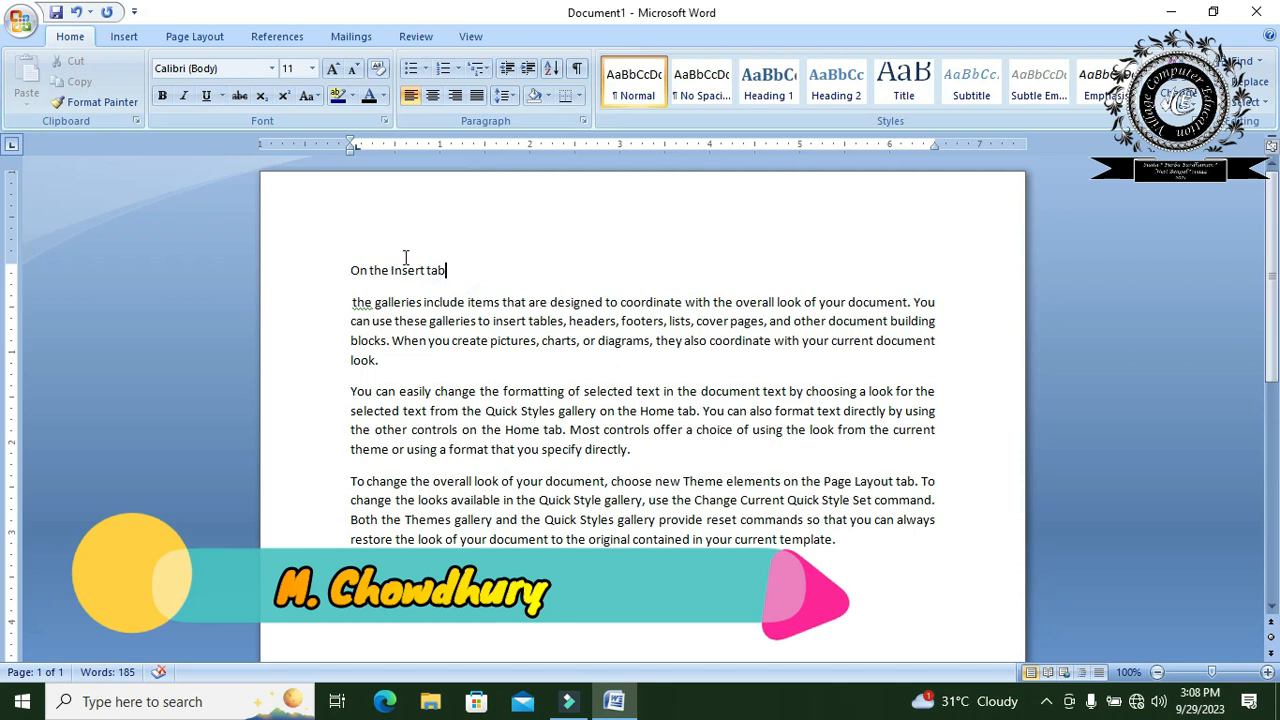
left_click(352, 270)
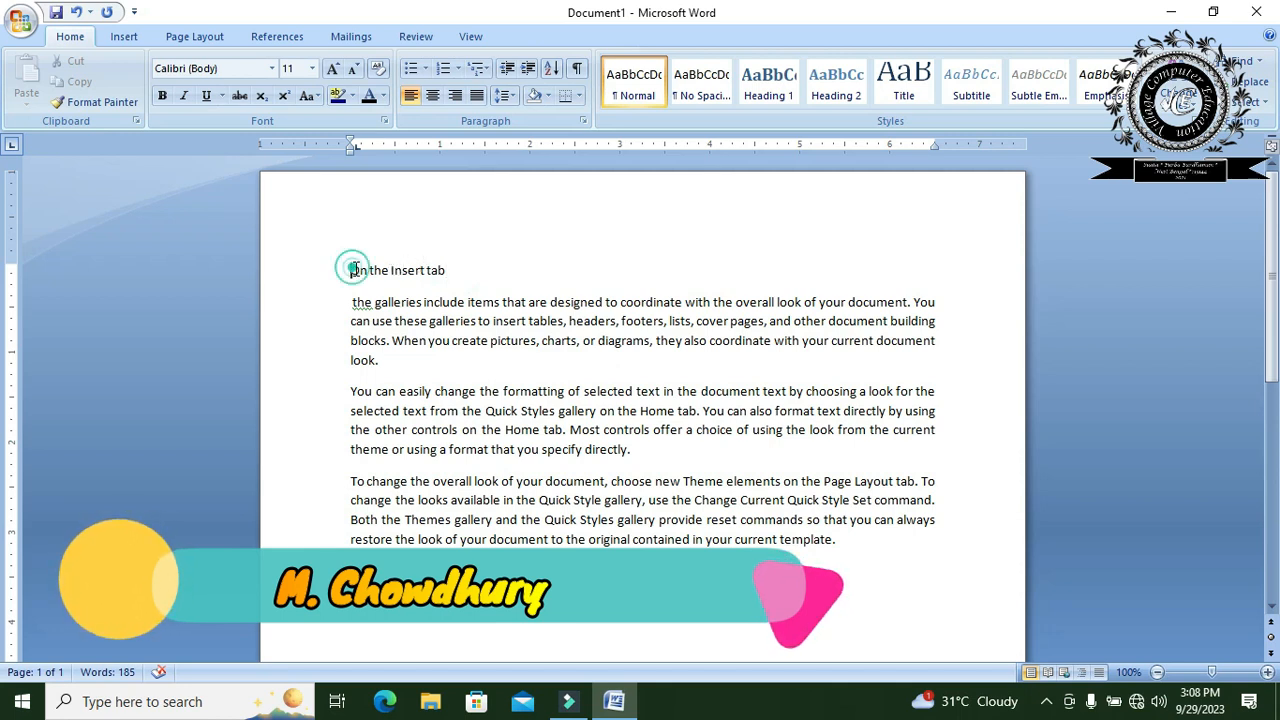
left_click(519, 267)
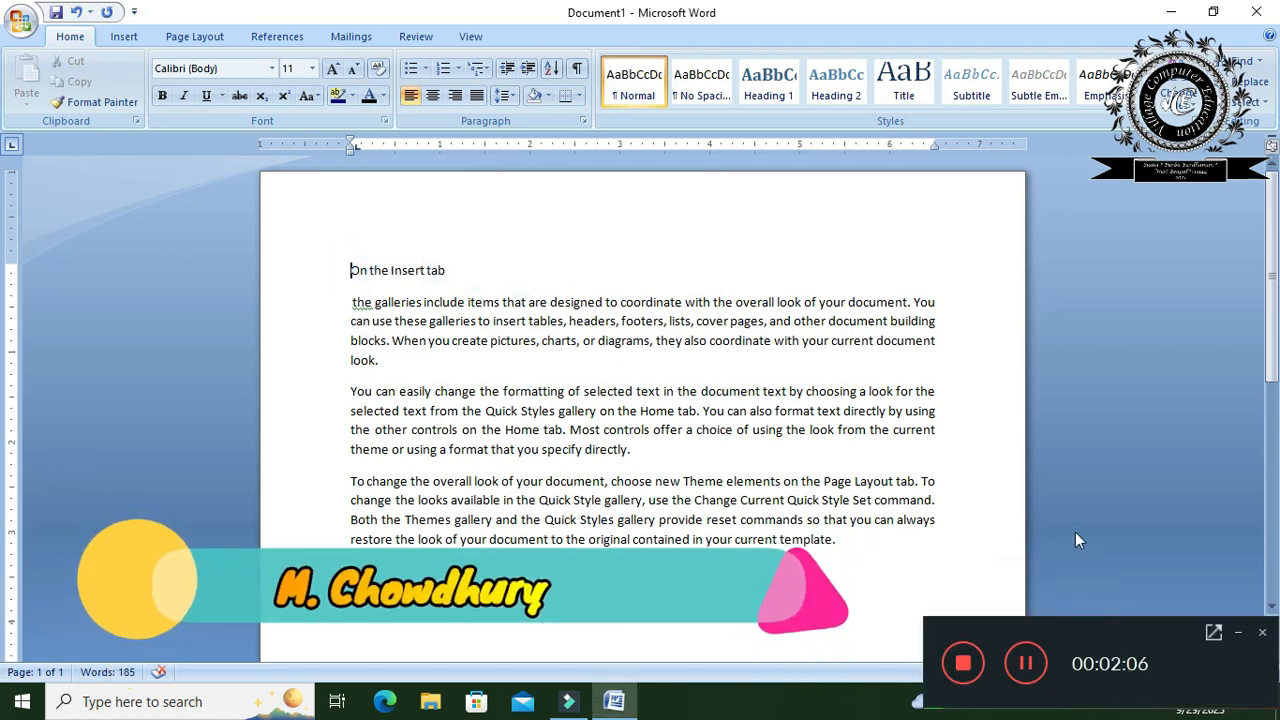
left_click(432, 95)
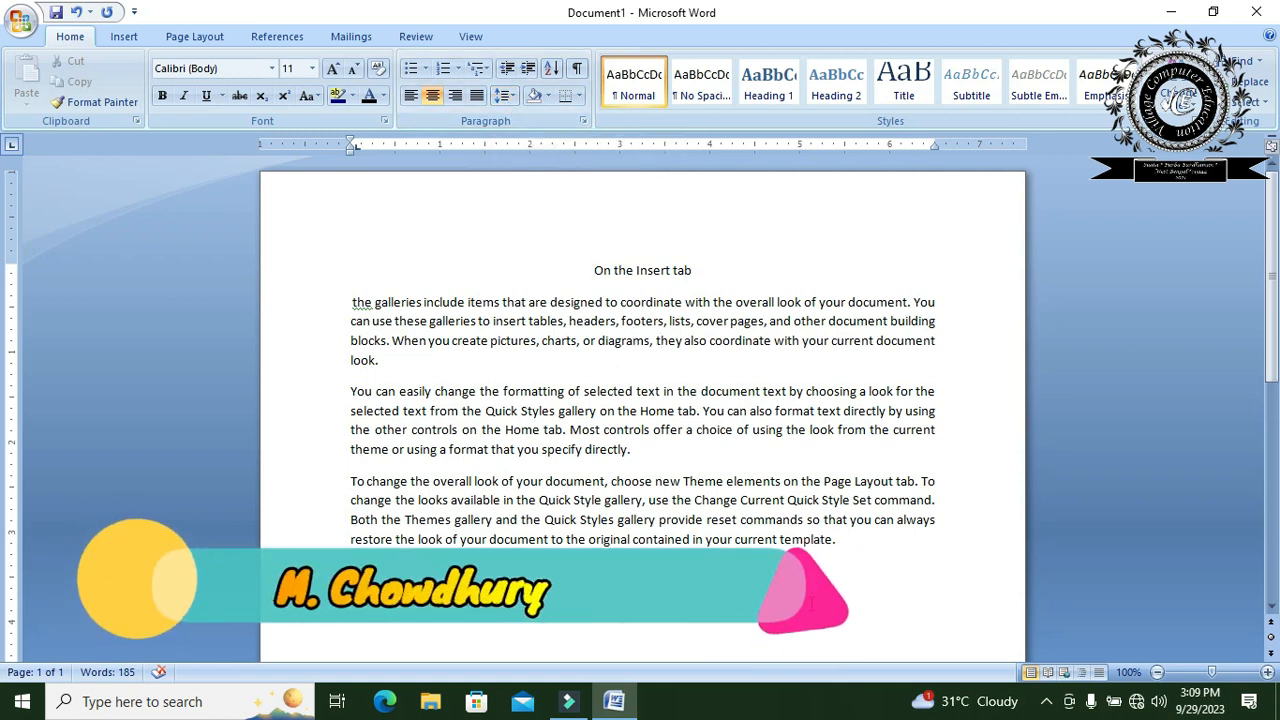
- Try line spacings of 2.0 and 2.5 on the three body paragraphs, finishing with 1.0
left_click_drag(851, 550, 352, 302)
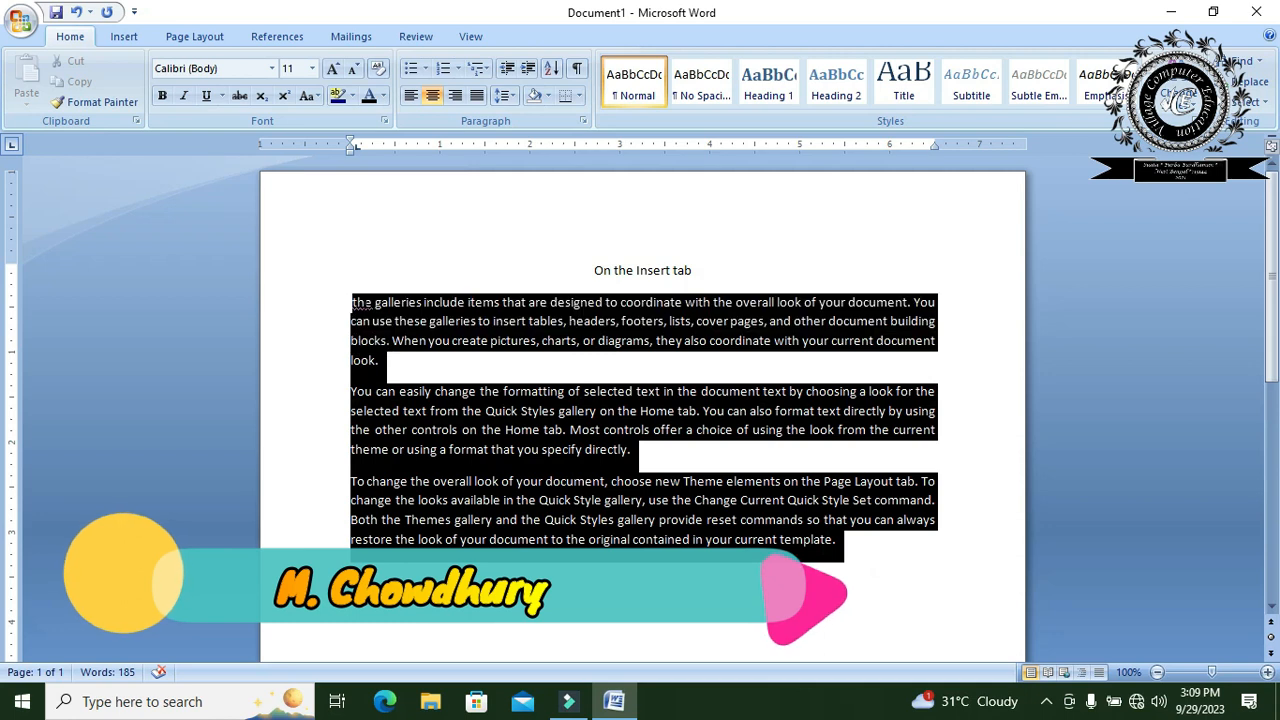
left_click(514, 95)
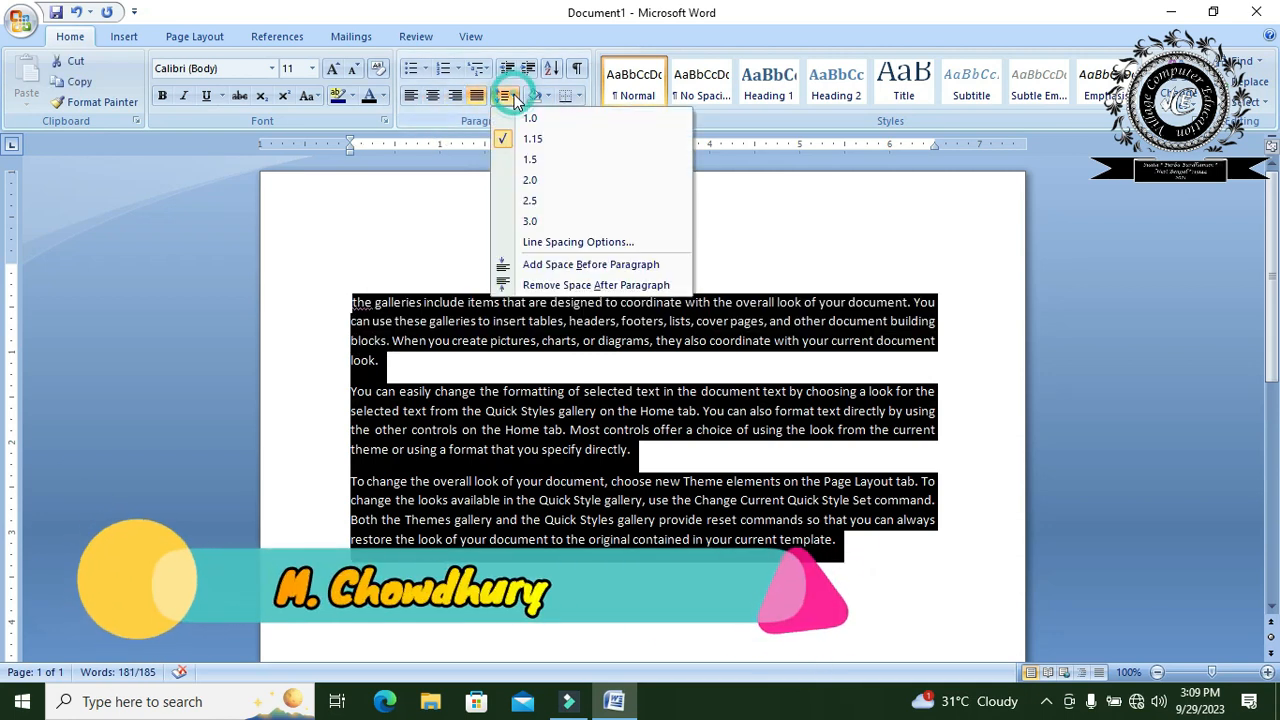
left_click(540, 181)
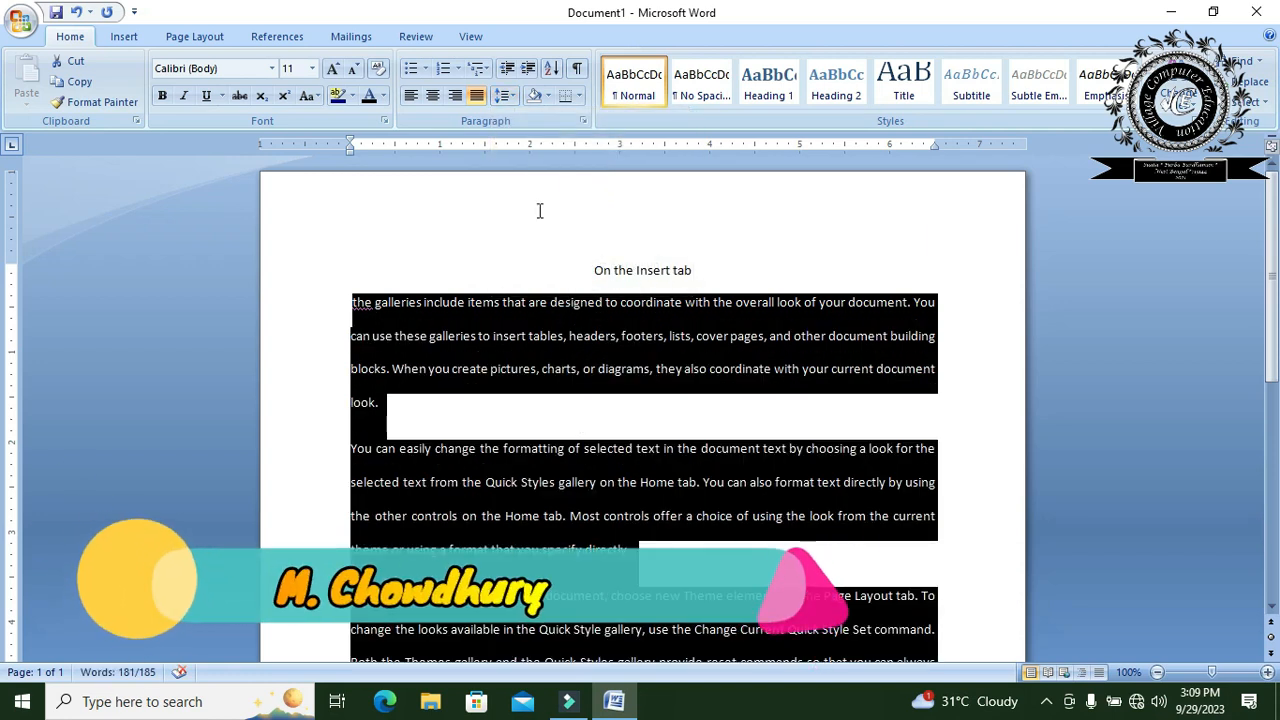
left_click(507, 95)
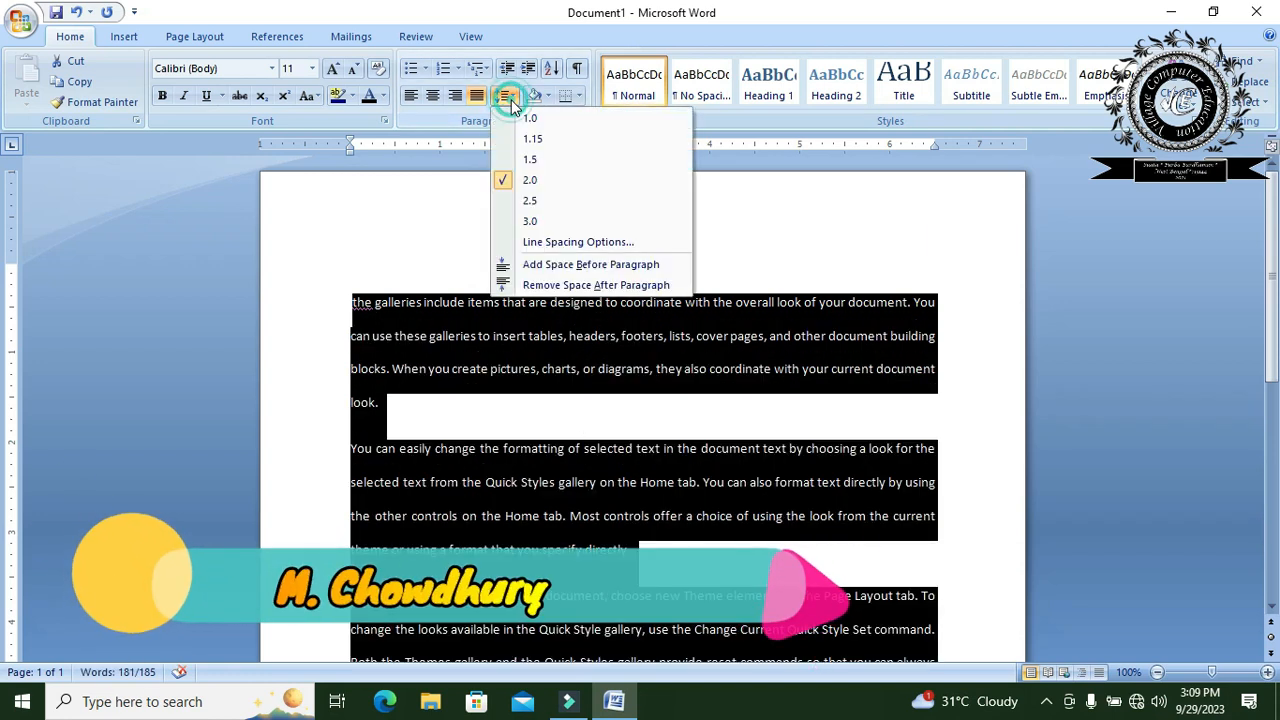
left_click(528, 203)
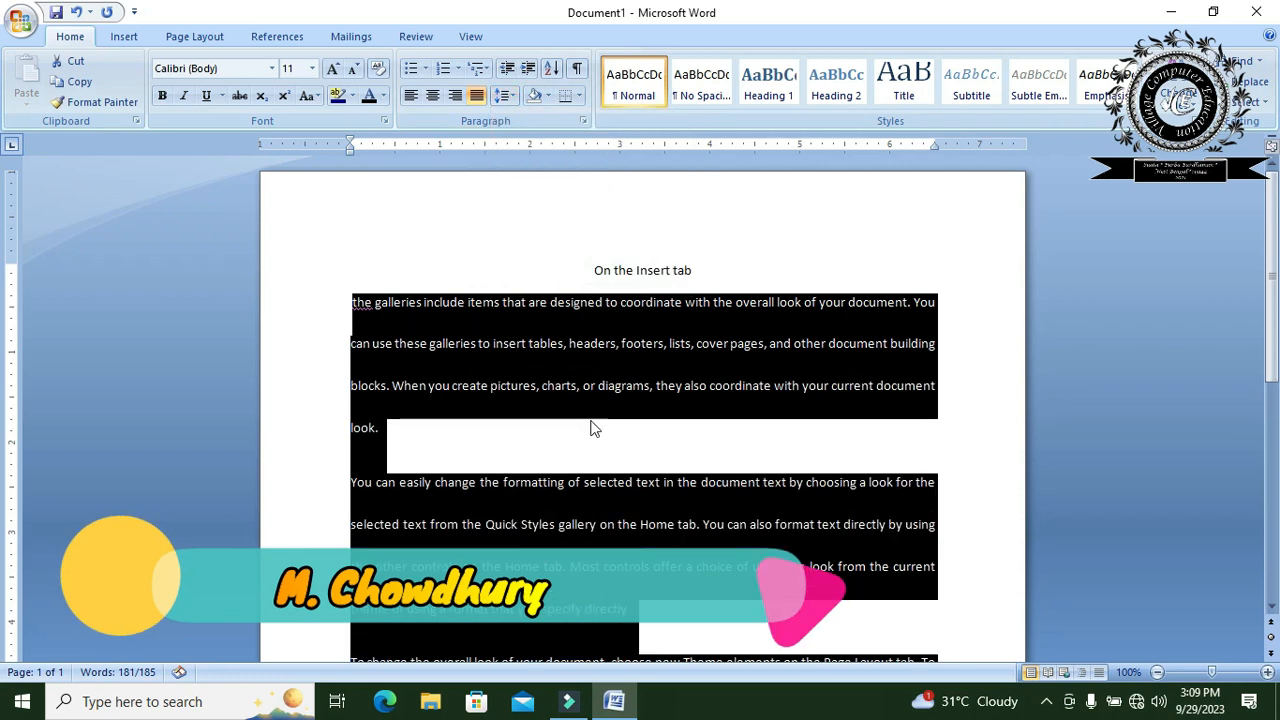
left_click(505, 95)
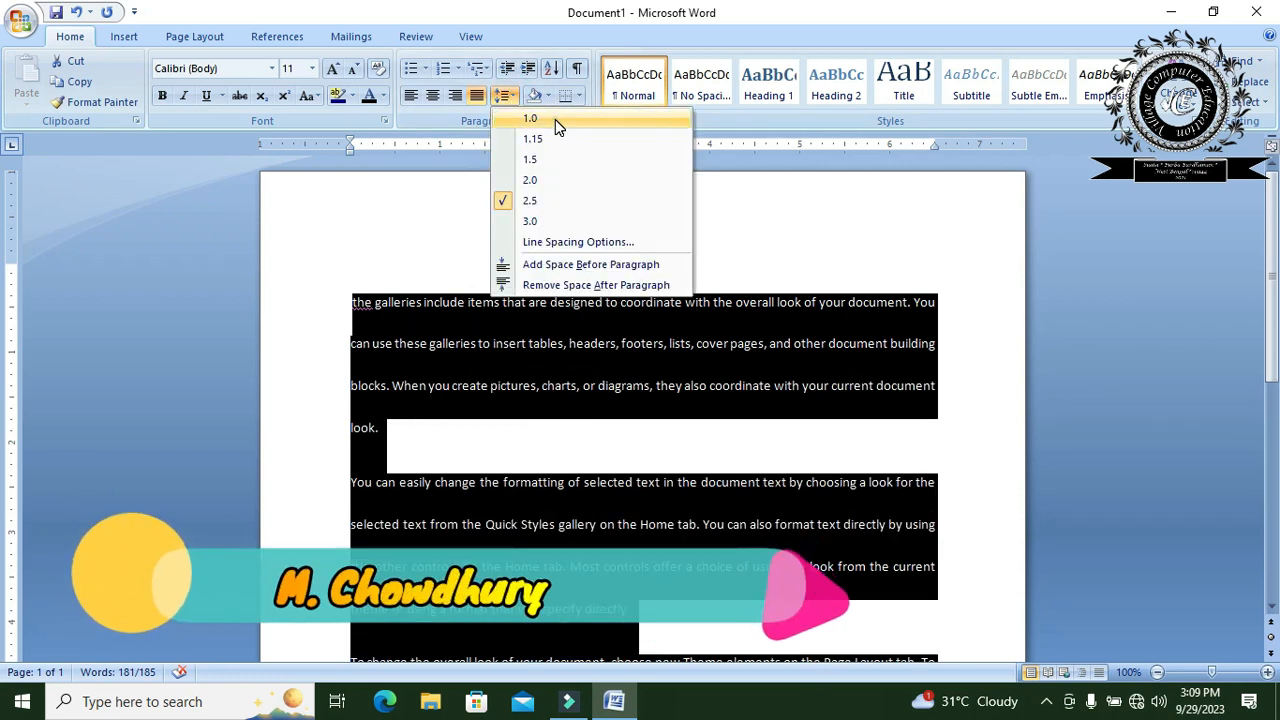
left_click(555, 119)
- Remove the space after each of the three body paragraphs and deselect the text
left_click(518, 97)
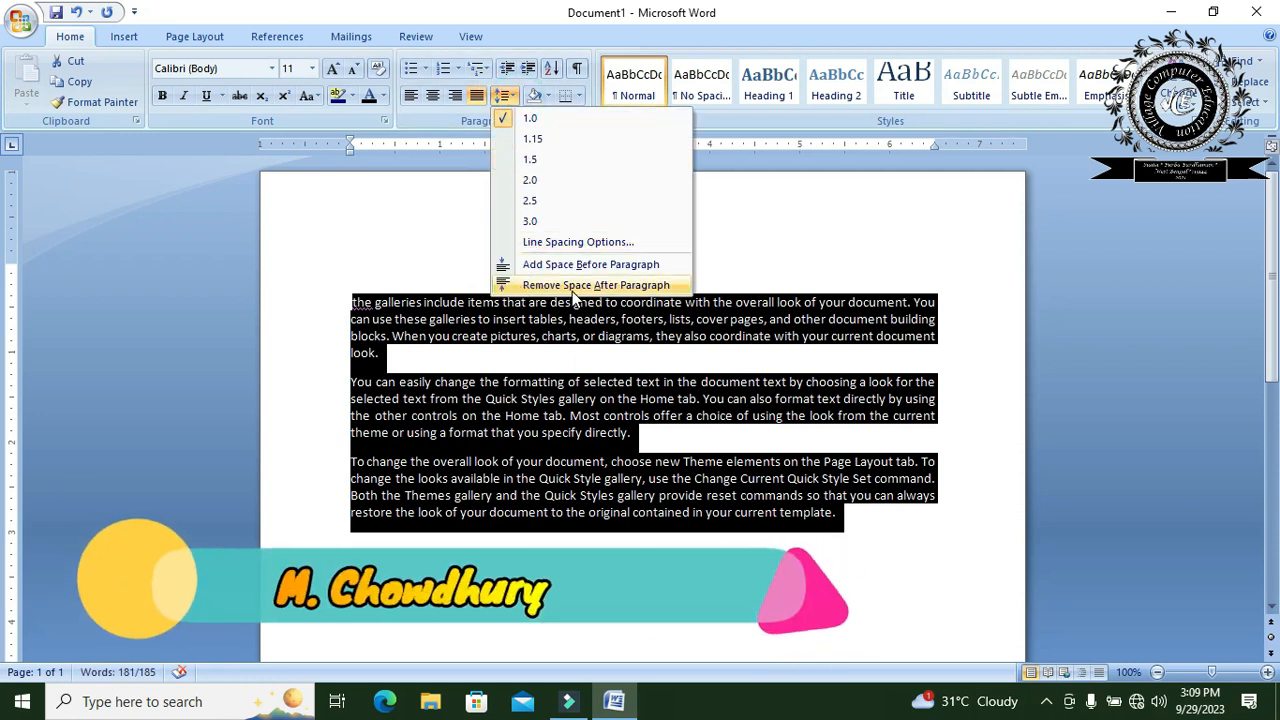
left_click(573, 287)
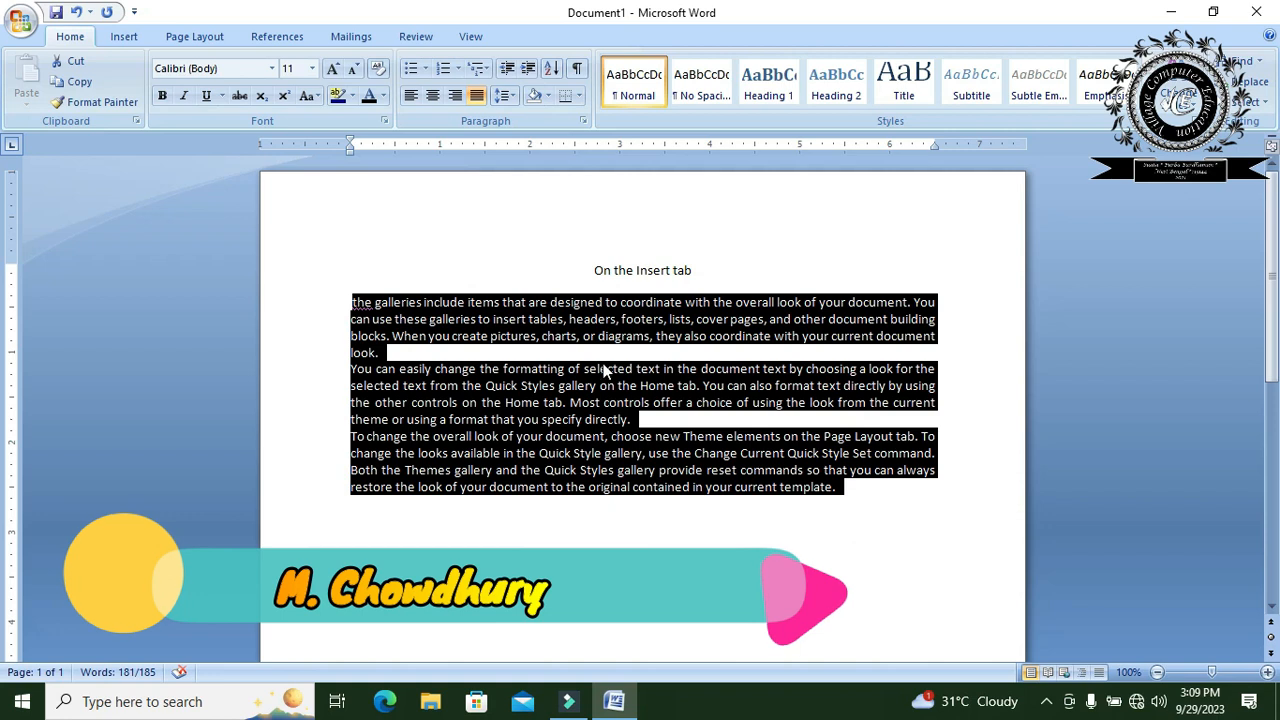
left_click(755, 500)
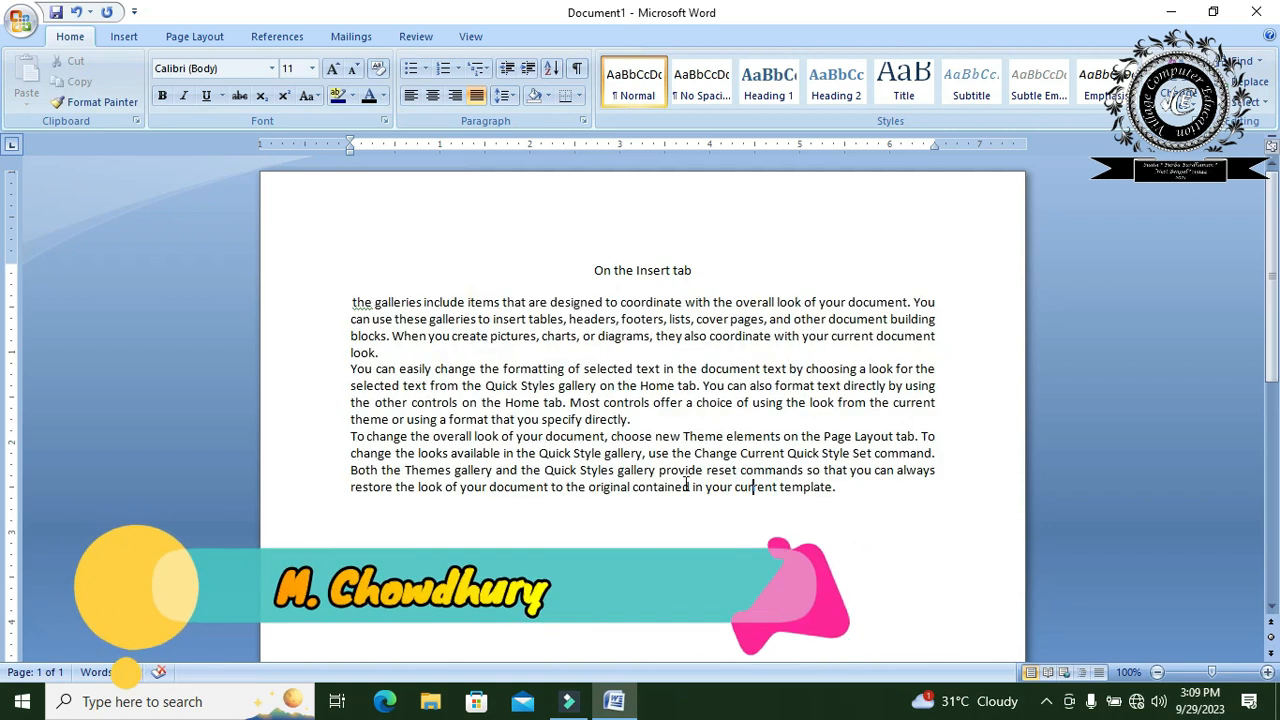
left_click_drag(846, 490, 347, 308)
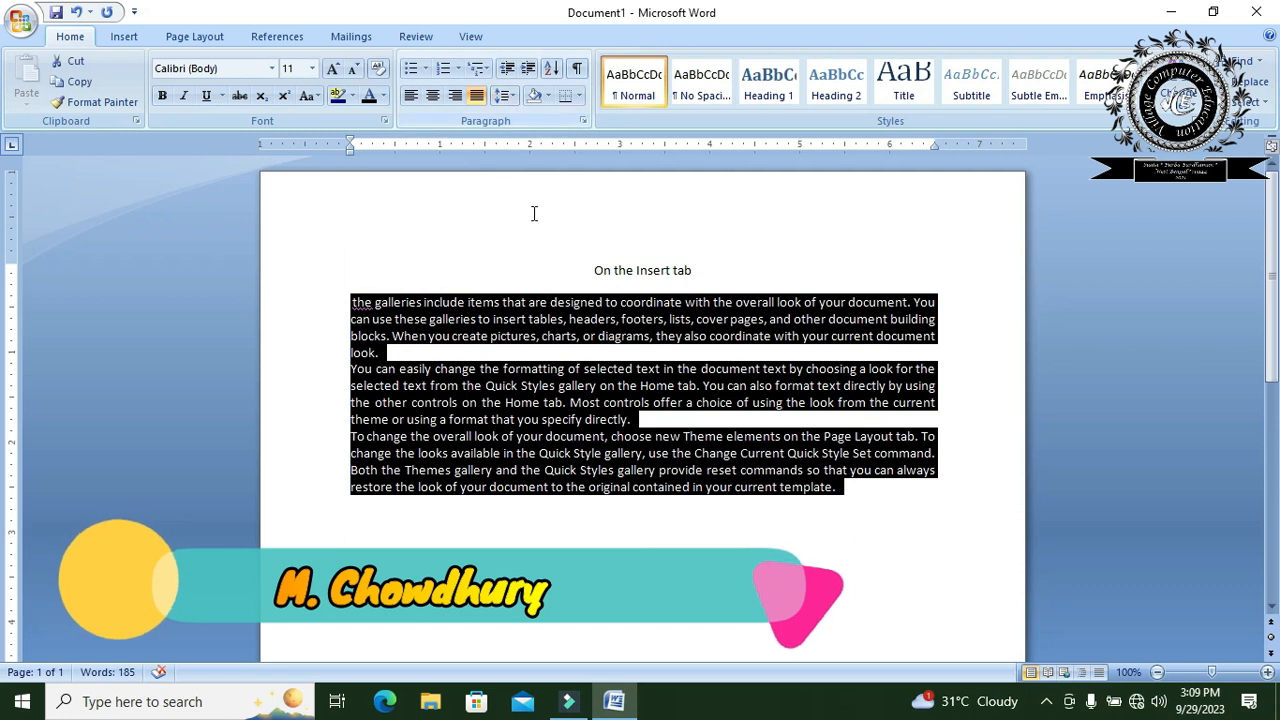
left_click(536, 210)
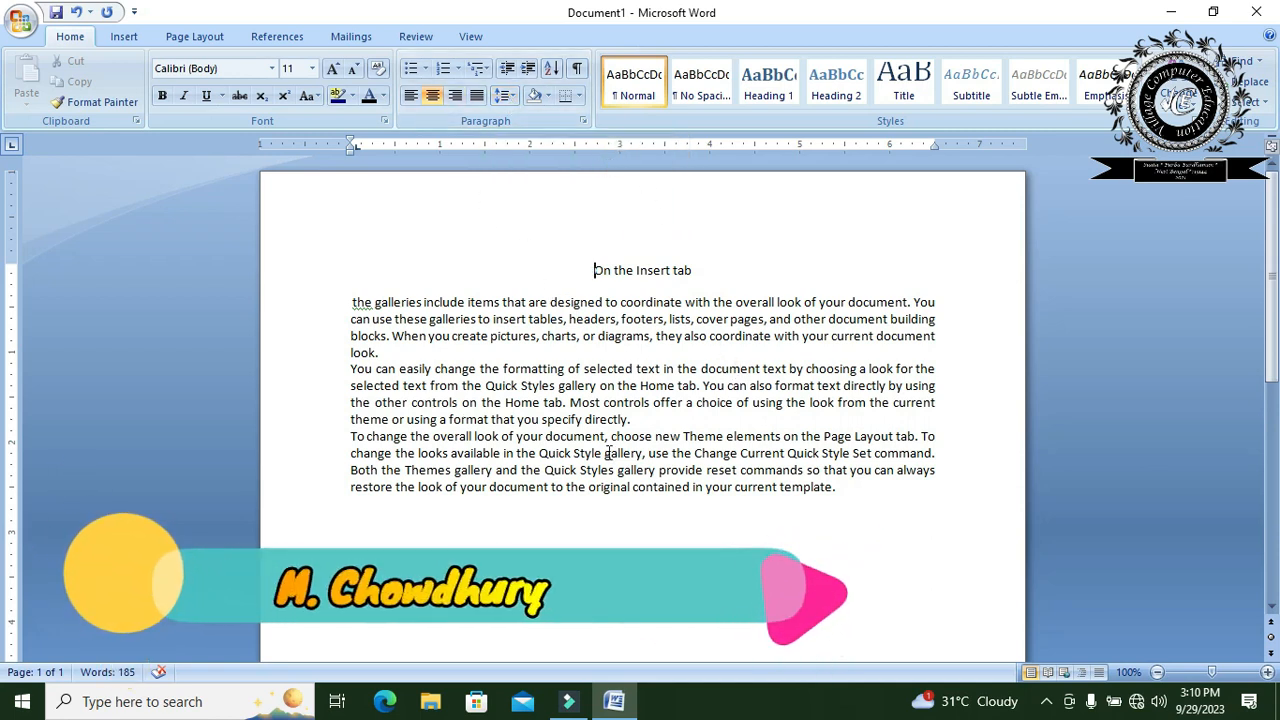
- Format the three body paragraphs as a bulleted list with arrowhead bullets
left_click_drag(850, 490, 352, 302)
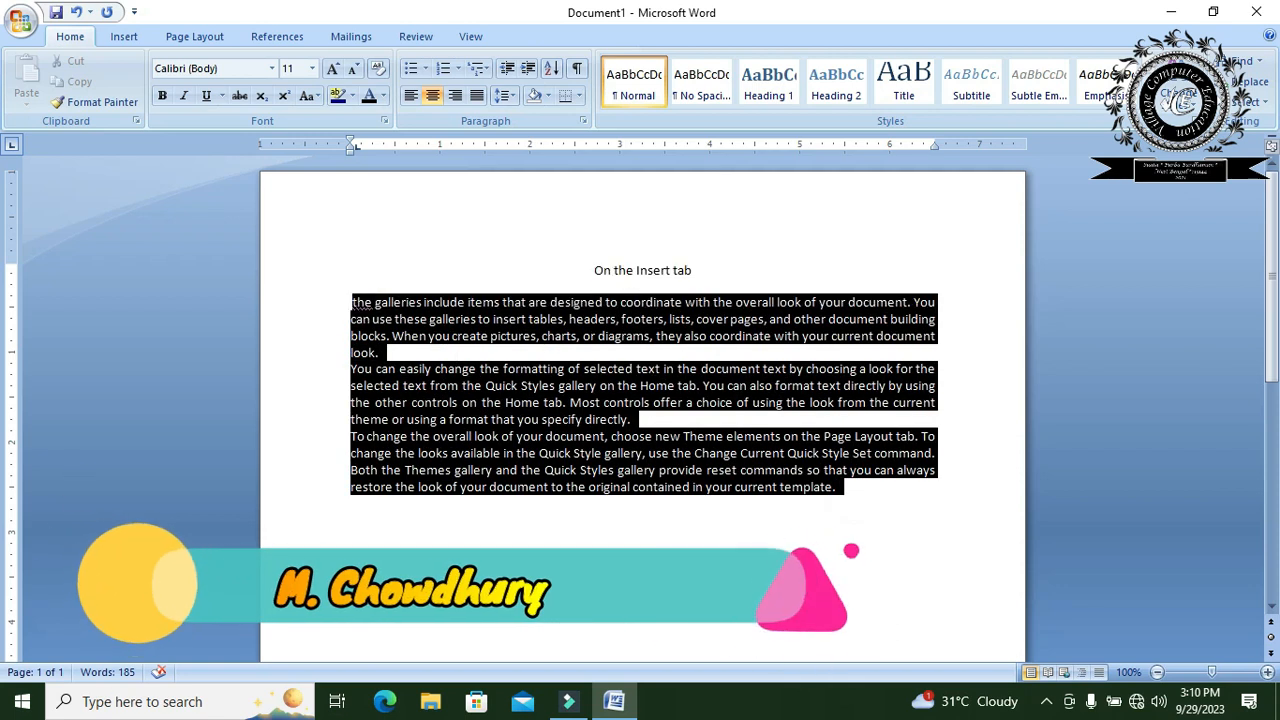
left_click(426, 68)
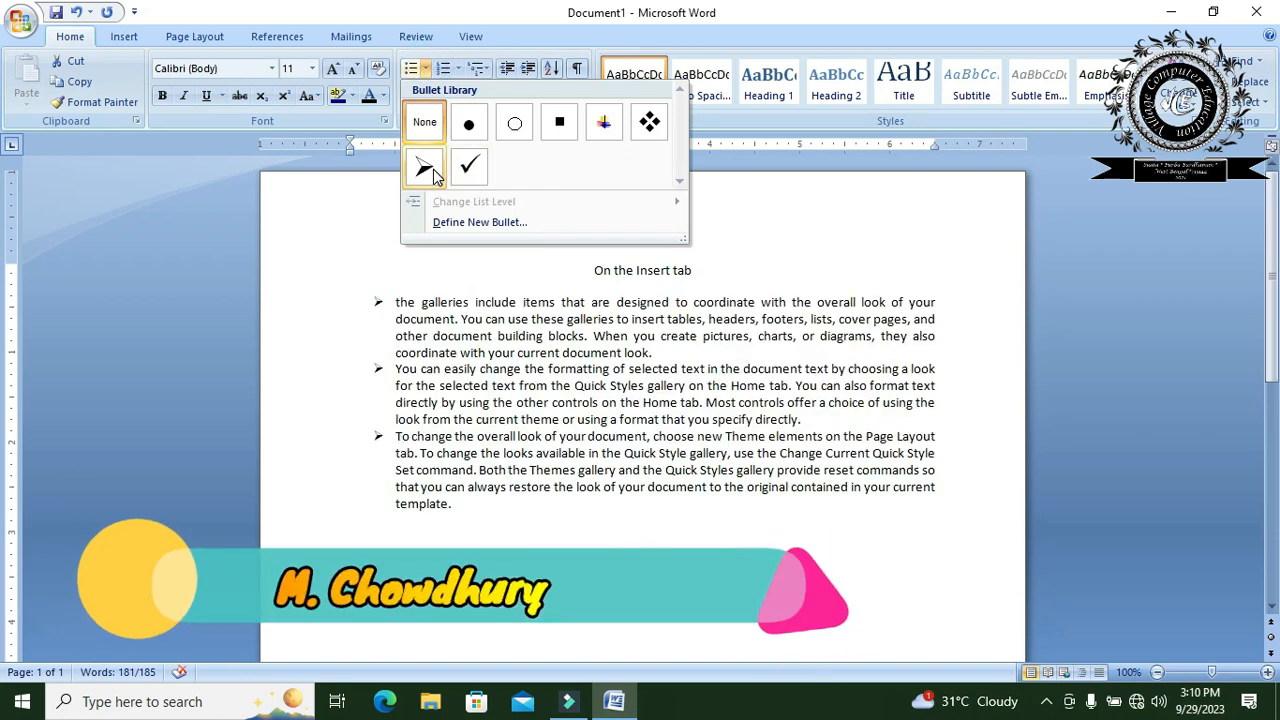
left_click(432, 170)
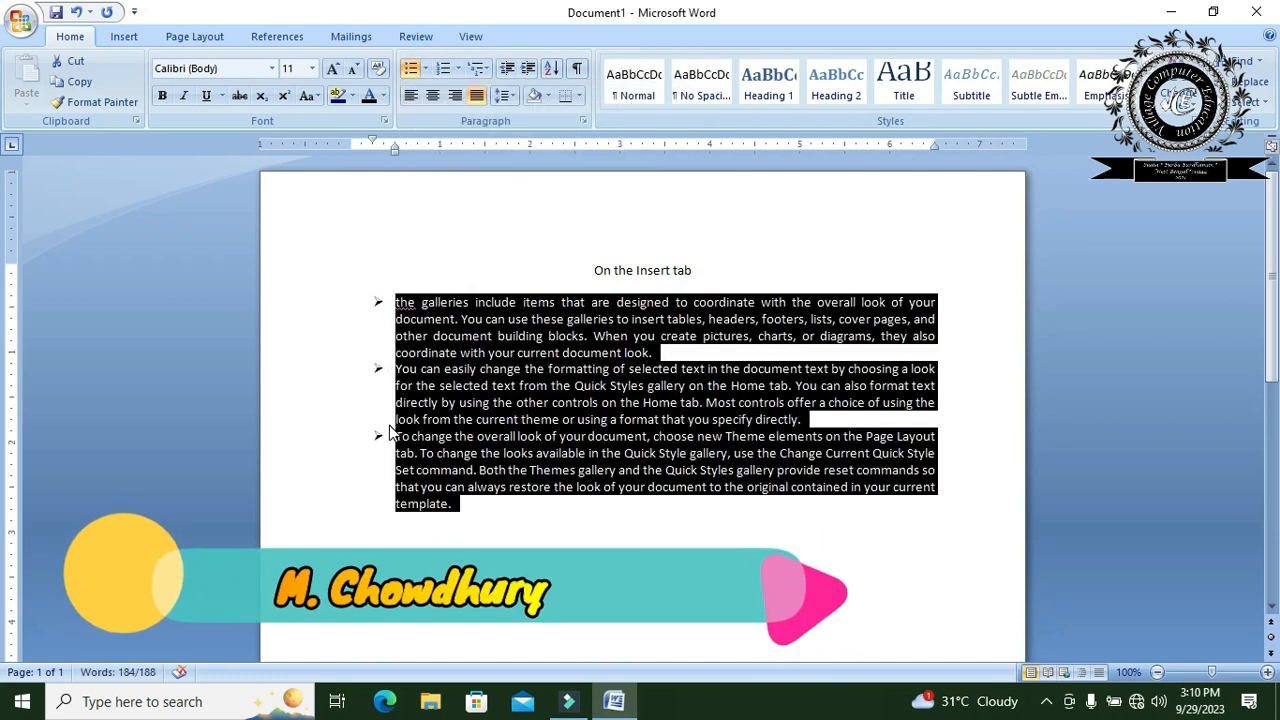
left_click(388, 423)
left_click(464, 515)
- Apply the four-diamond bullet style to the three body paragraphs
left_click_drag(464, 515, 394, 302)
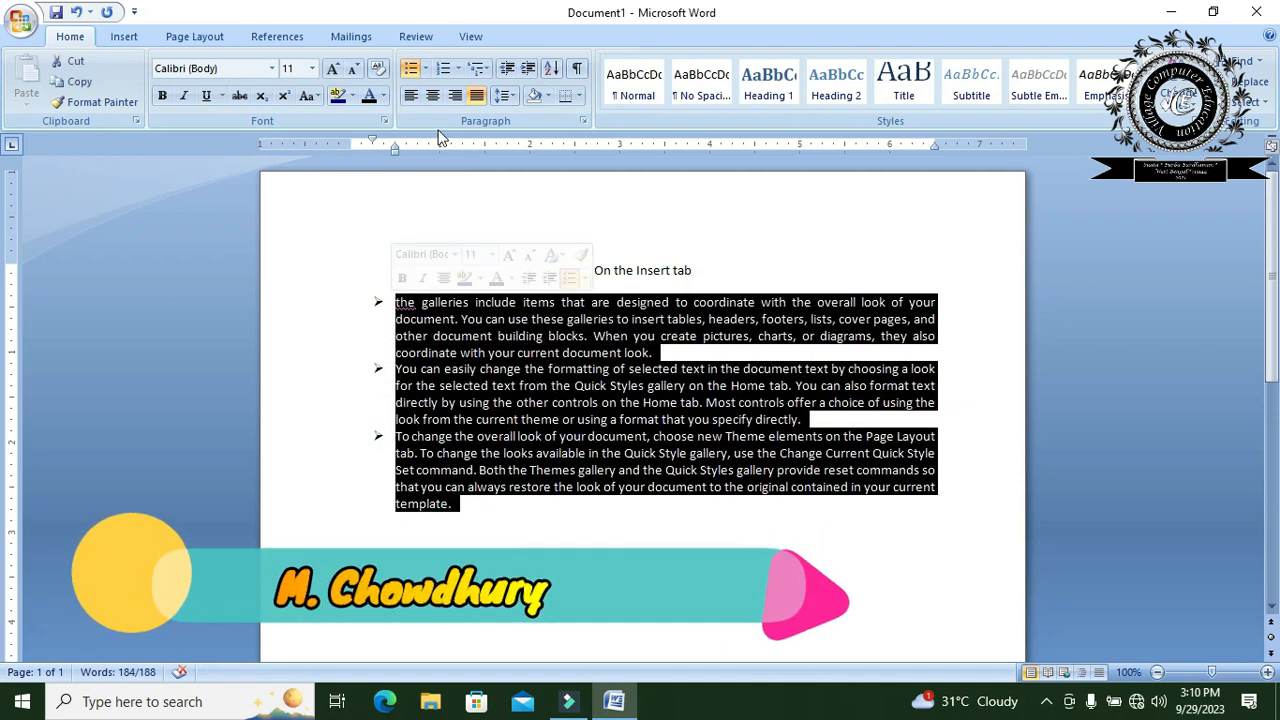
left_click(429, 70)
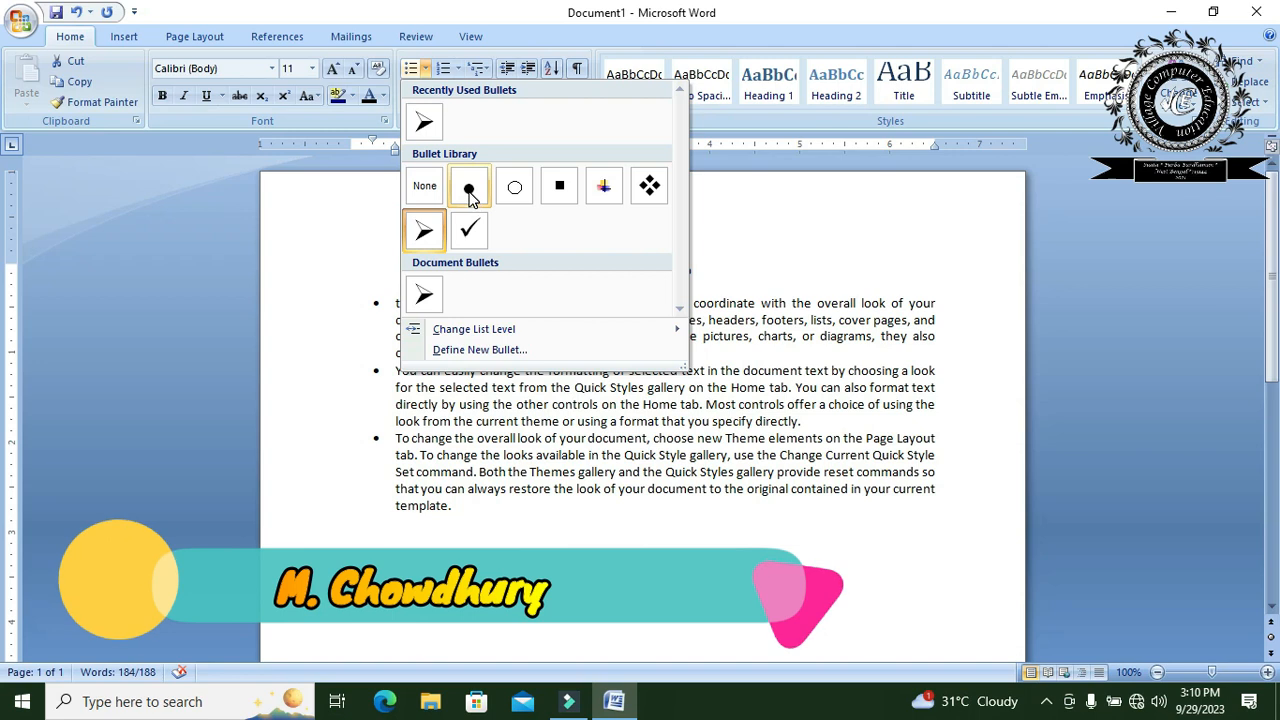
left_click(651, 187)
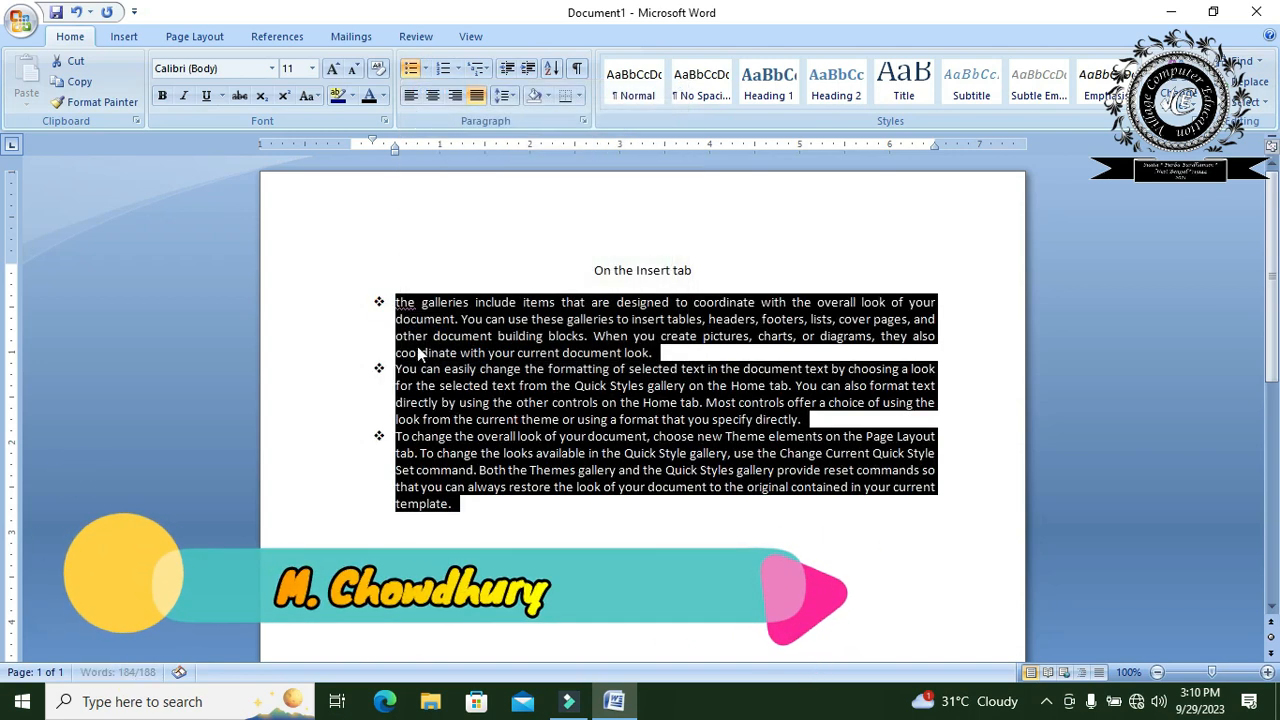
- Apply the a), b), c) numbering style to the three body paragraphs and deselect the text
left_click(458, 68)
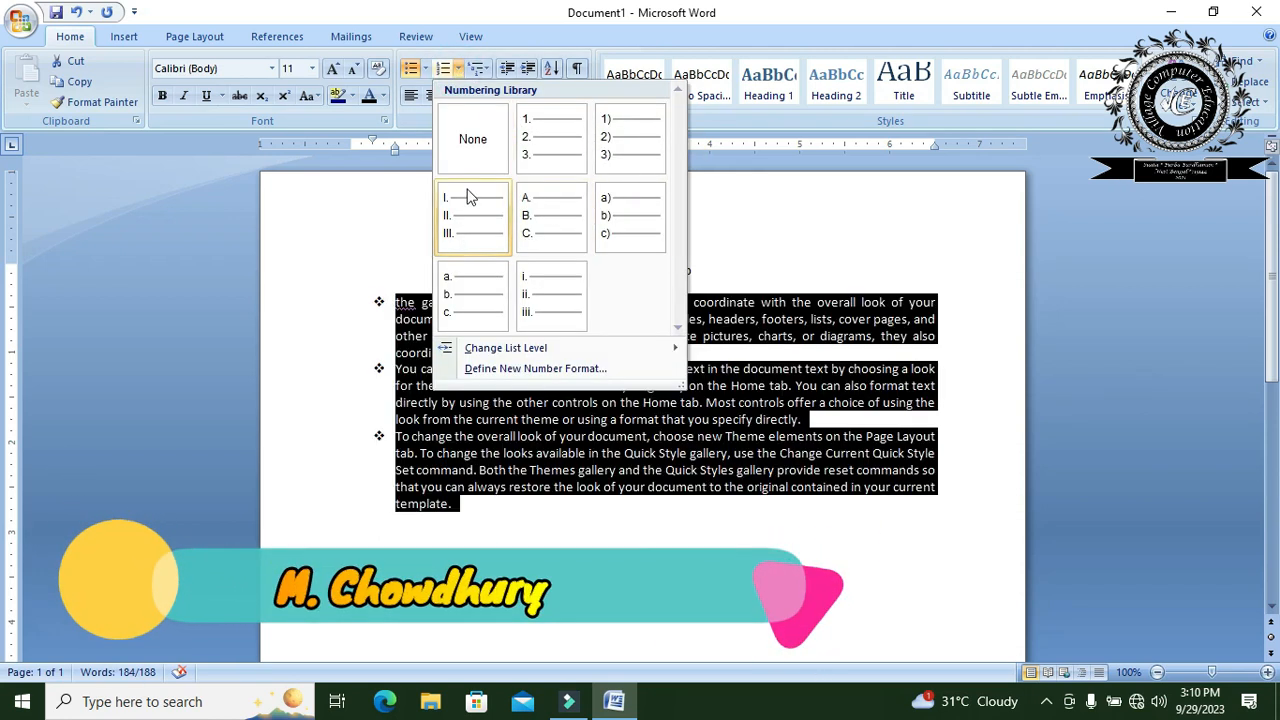
left_click(609, 218)
left_click(567, 453)
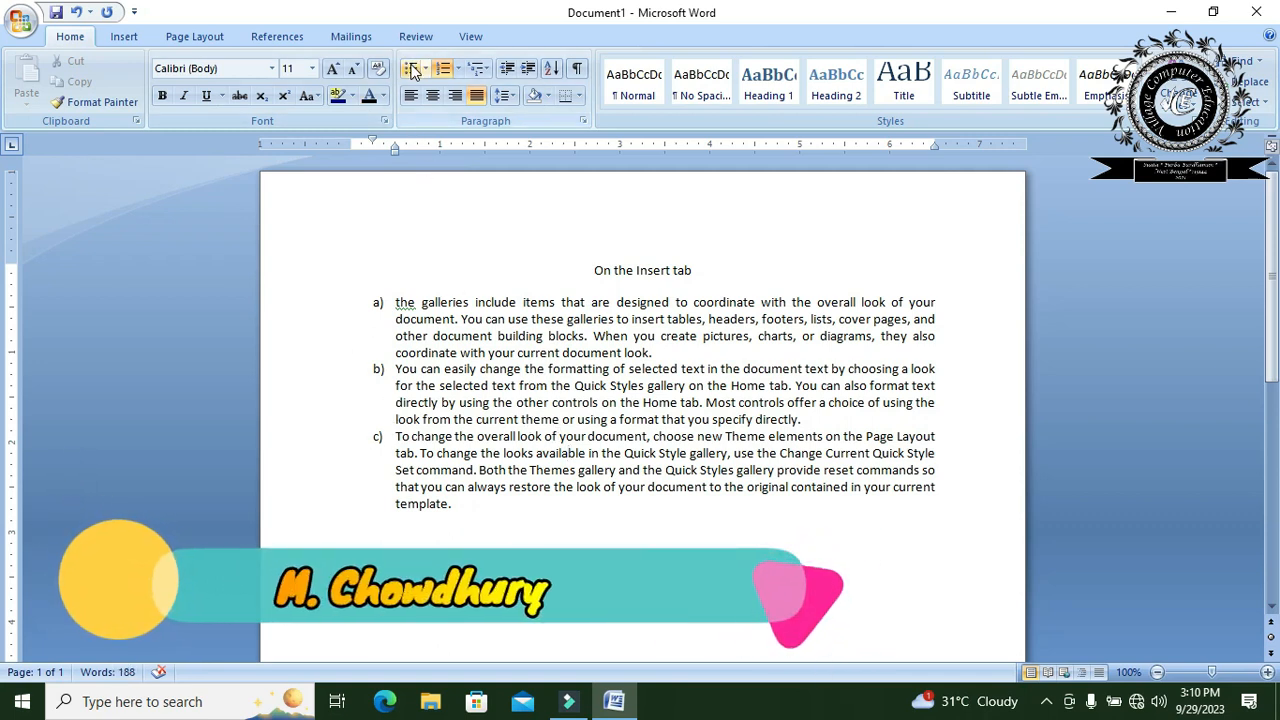
- Remove the list numbering from all three body paragraphs and deselect the text
left_click(445, 68)
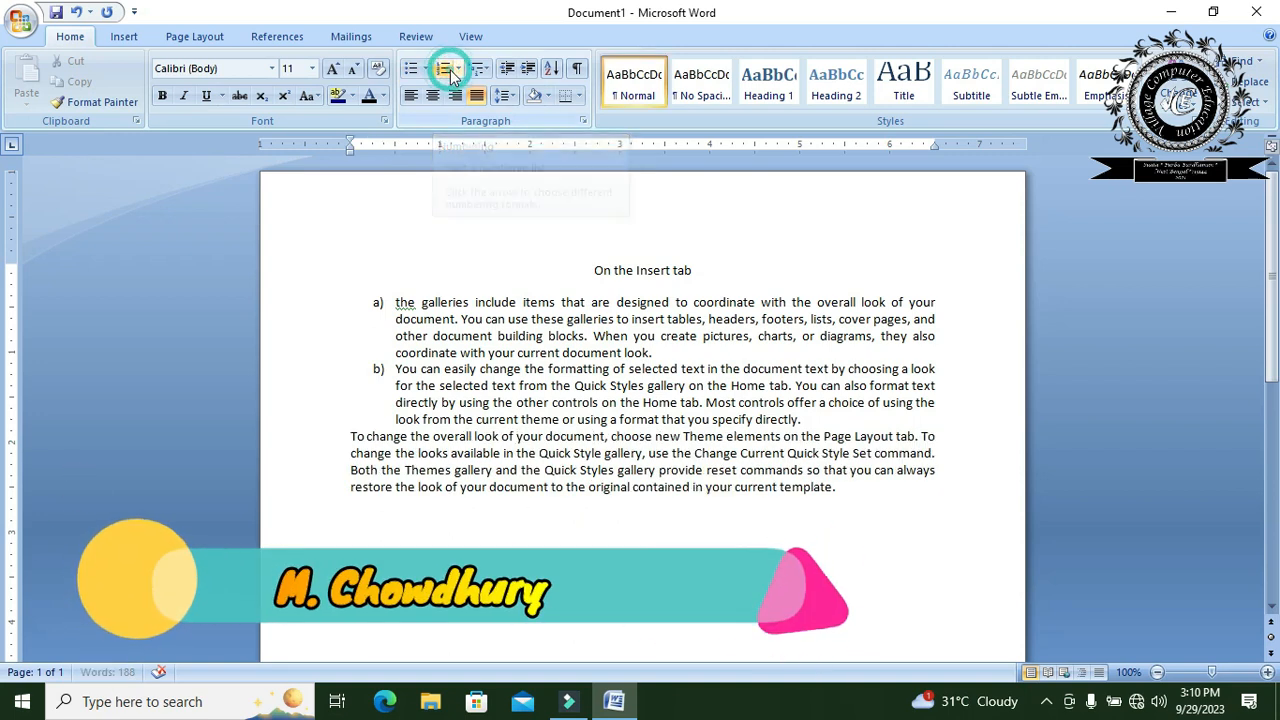
left_click_drag(860, 489, 382, 300)
left_click(443, 68)
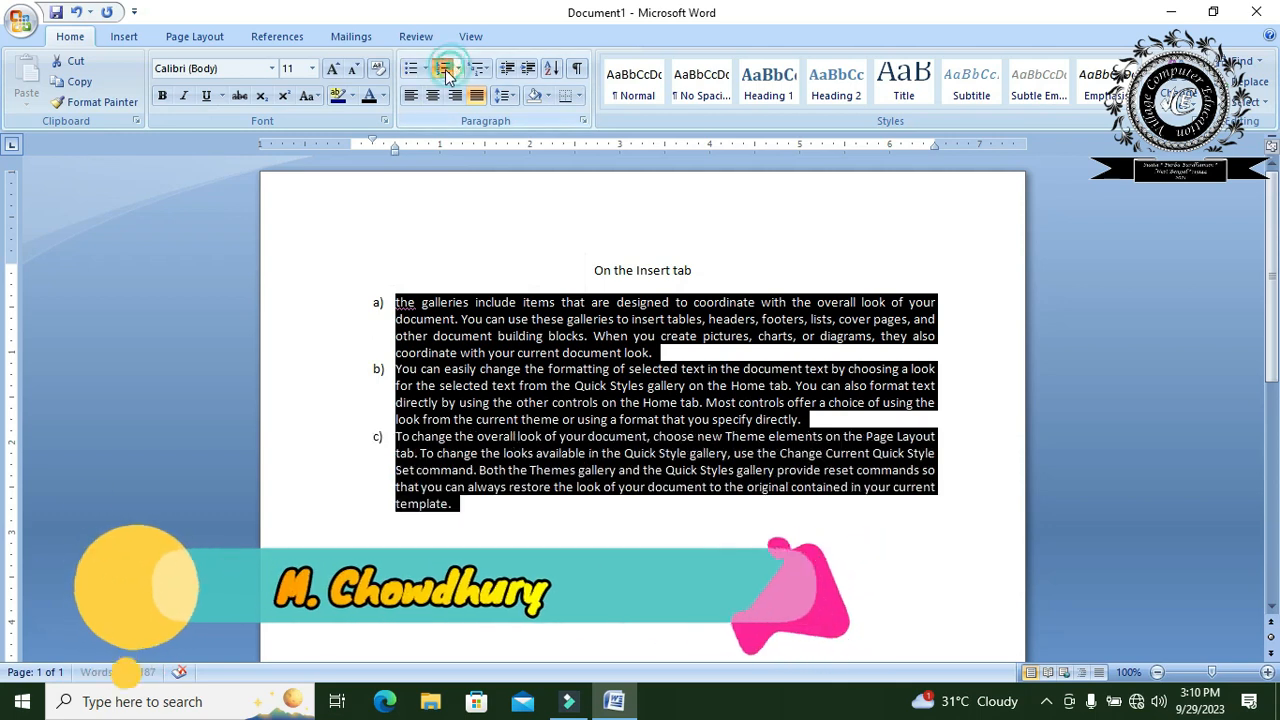
left_click(443, 68)
left_click(569, 323)
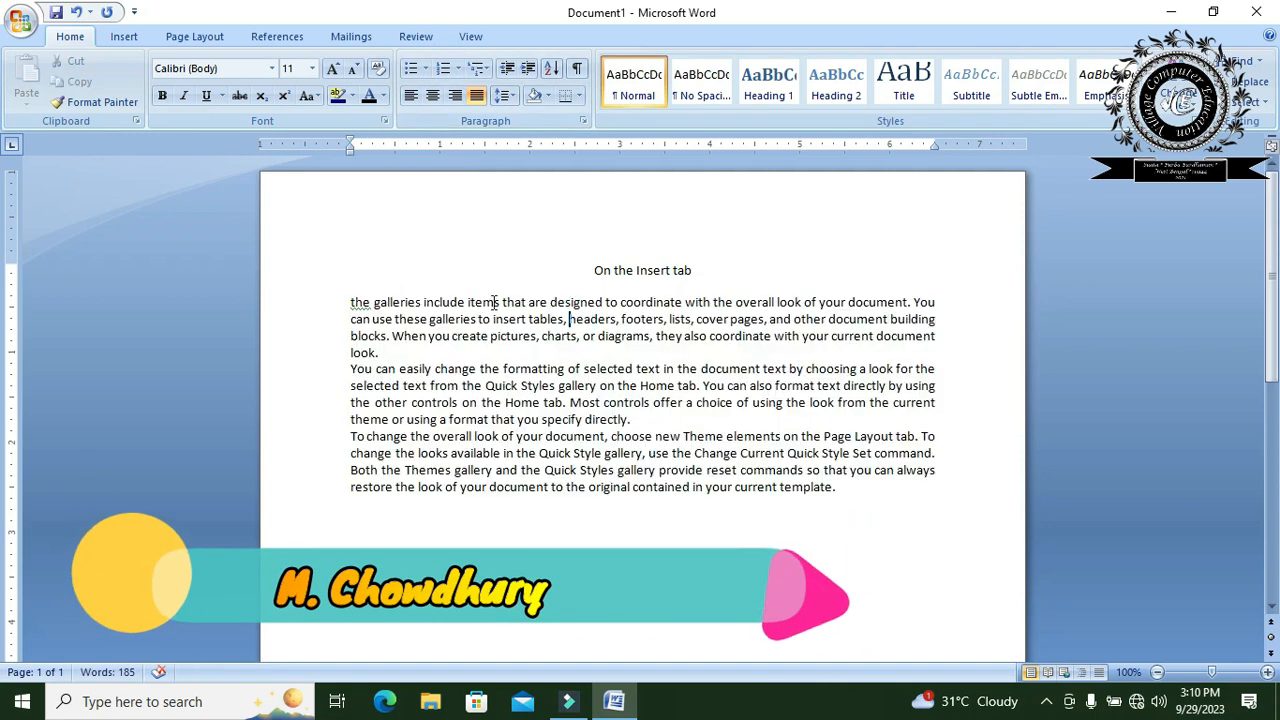
- Increase the left indent of the title and the three body paragraphs in steps to the 2-inch mark
left_click_drag(853, 510, 592, 268)
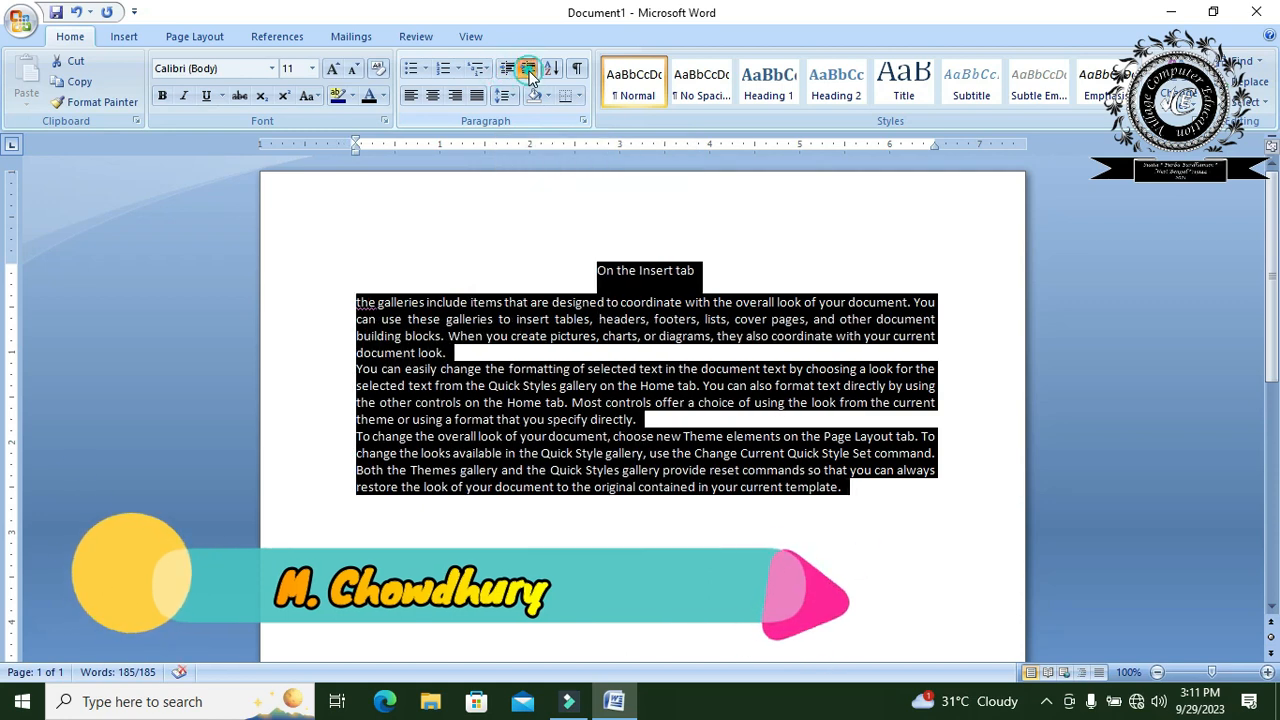
left_click(529, 70)
left_click(529, 70)
left_click(529, 70)
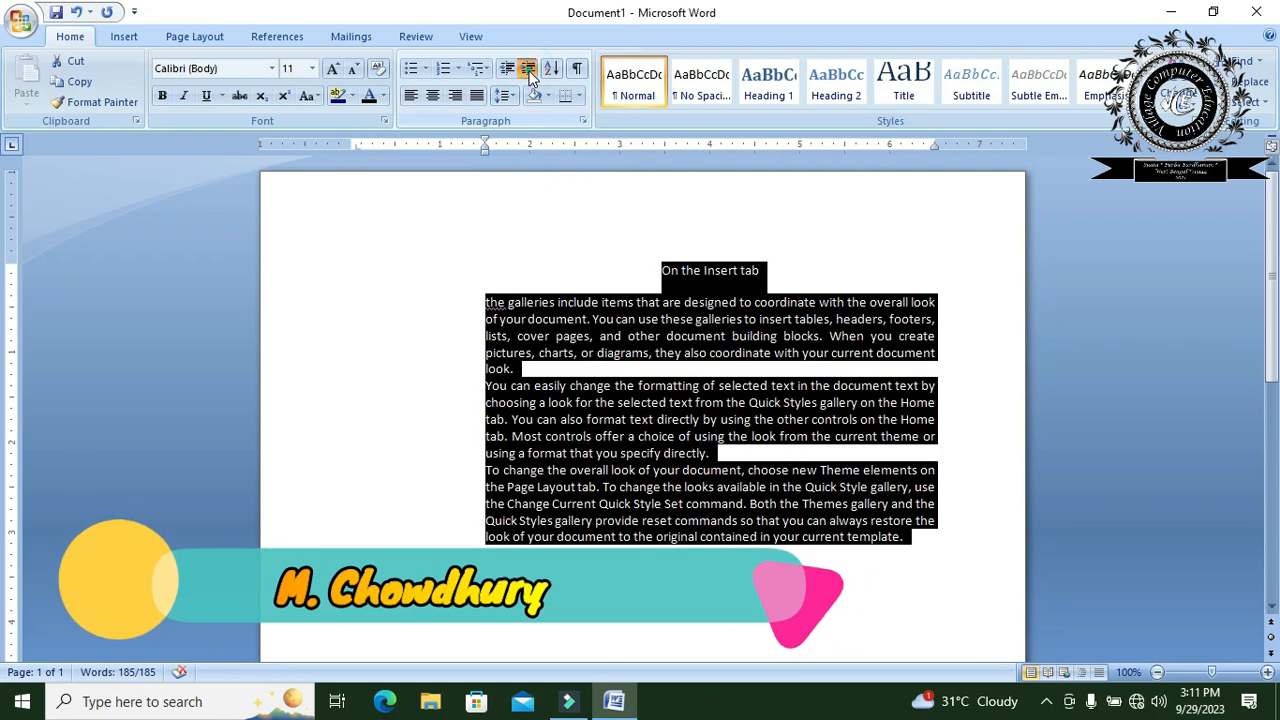
left_click(529, 70)
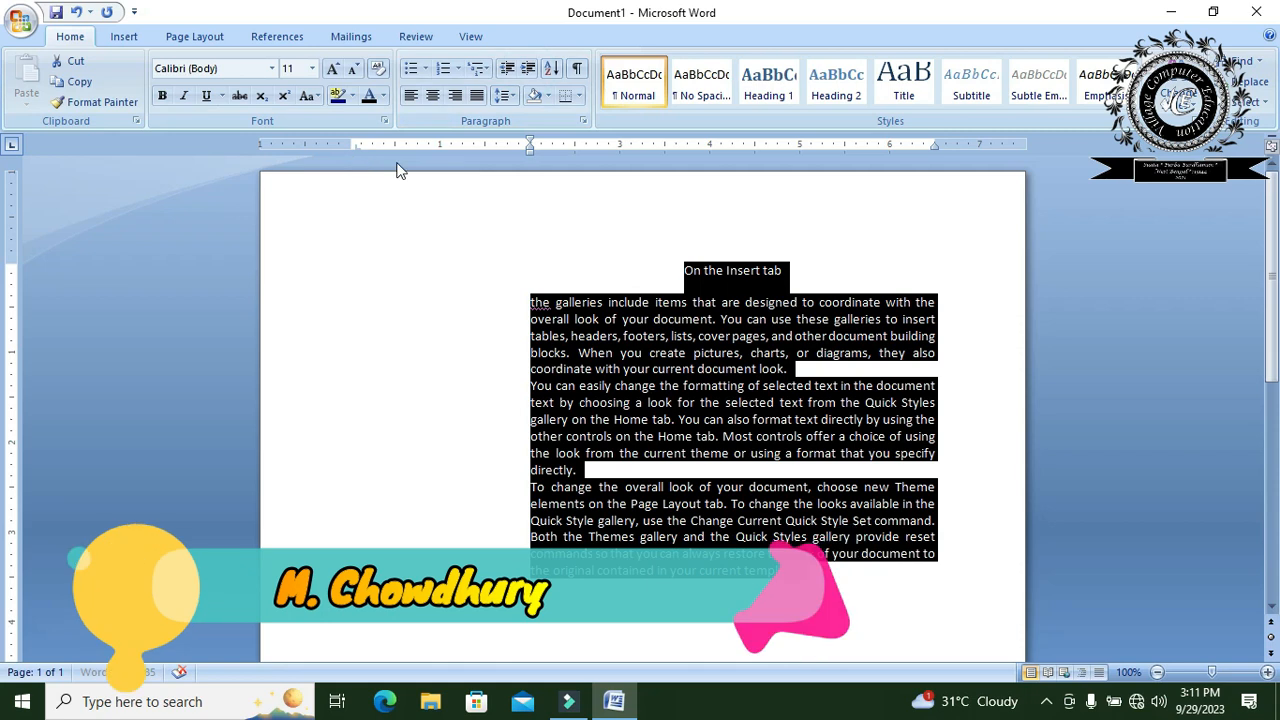
- Decrease the indent of the title and body paragraphs by four steps, back to the left margin
left_click(508, 70)
left_click(508, 70)
left_click(508, 70)
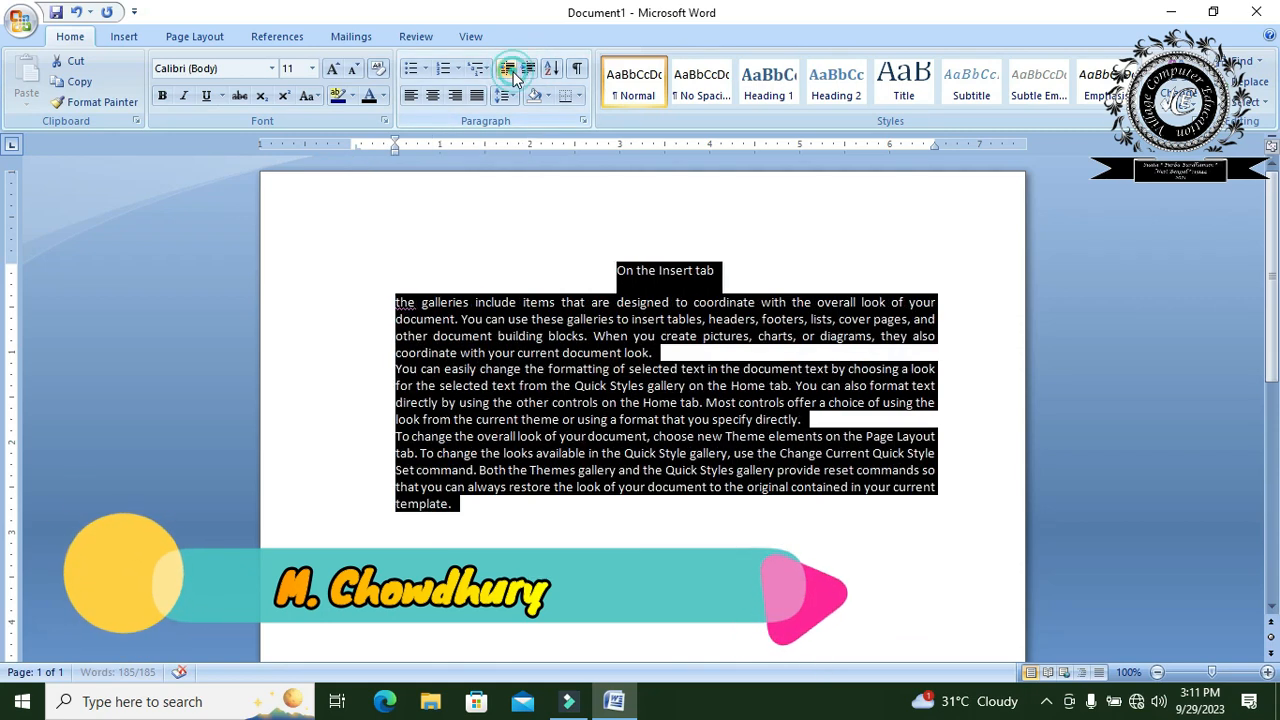
left_click(509, 70)
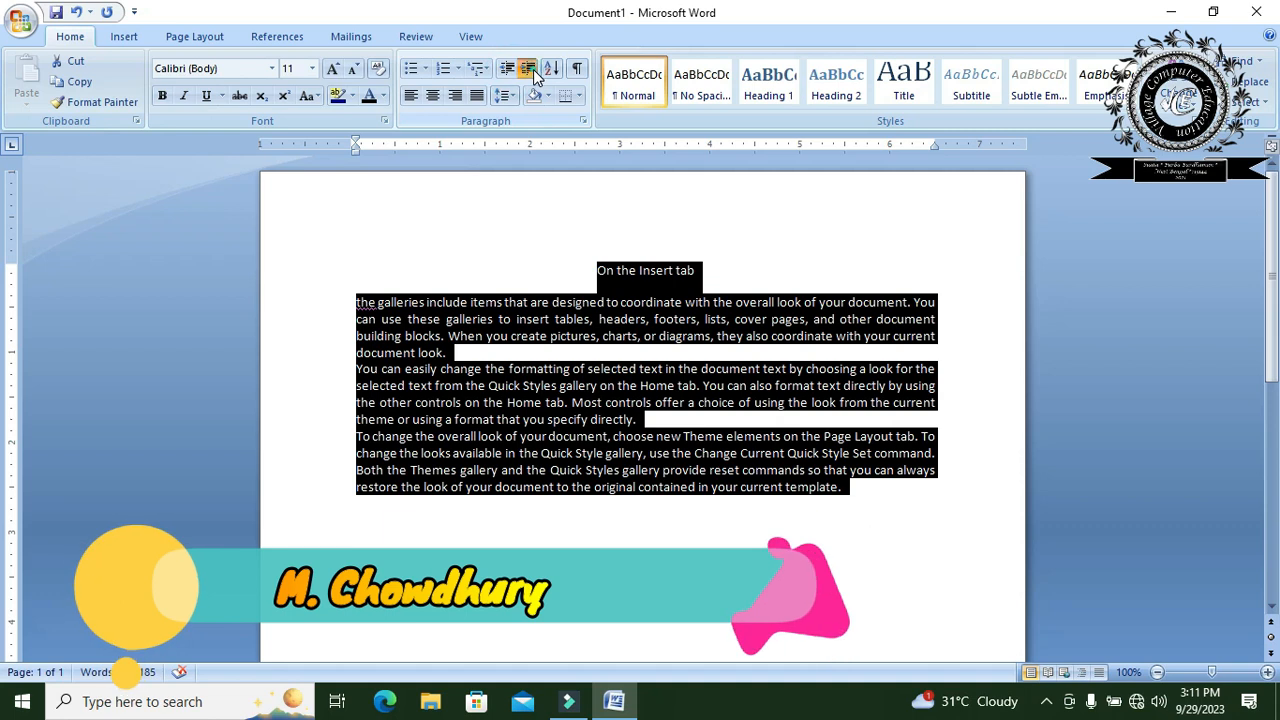
- Increase the indent of the title and body paragraphs to 1.5 inches, reduce it to 0.5 inch, and deselect the text
left_click(529, 70)
left_click(529, 70)
left_click(529, 70)
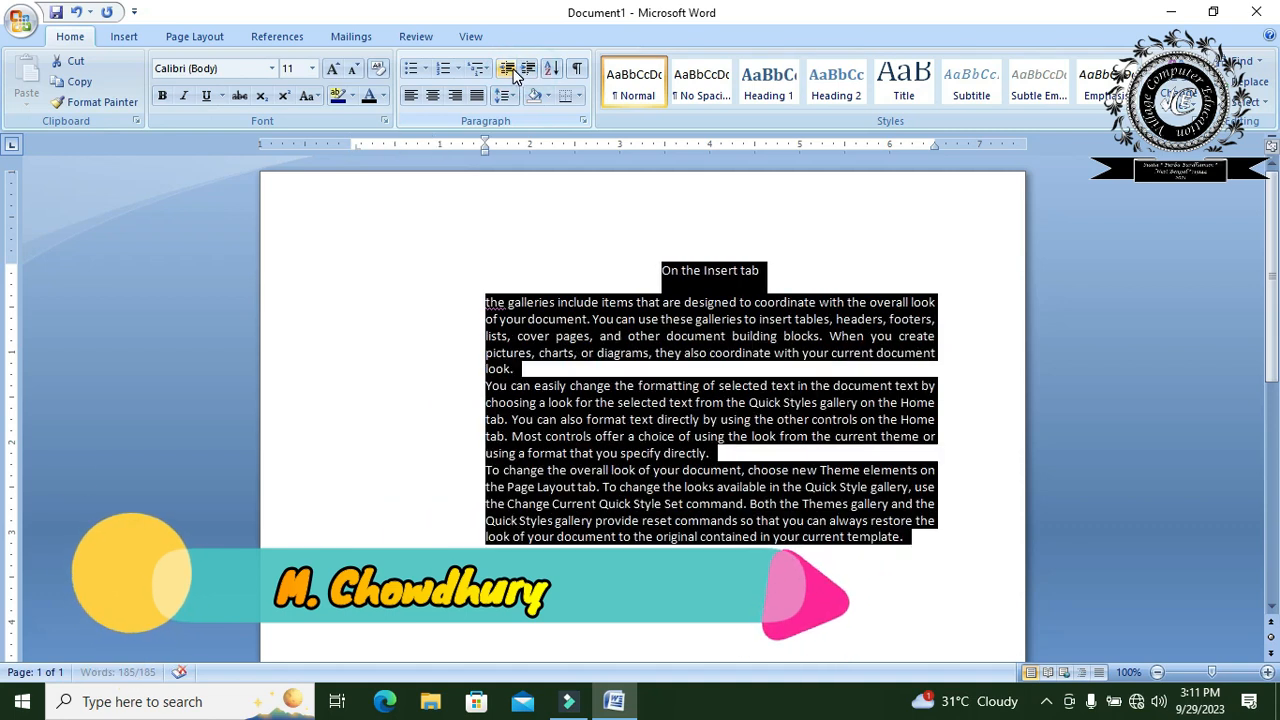
left_click(508, 70)
left_click(508, 70)
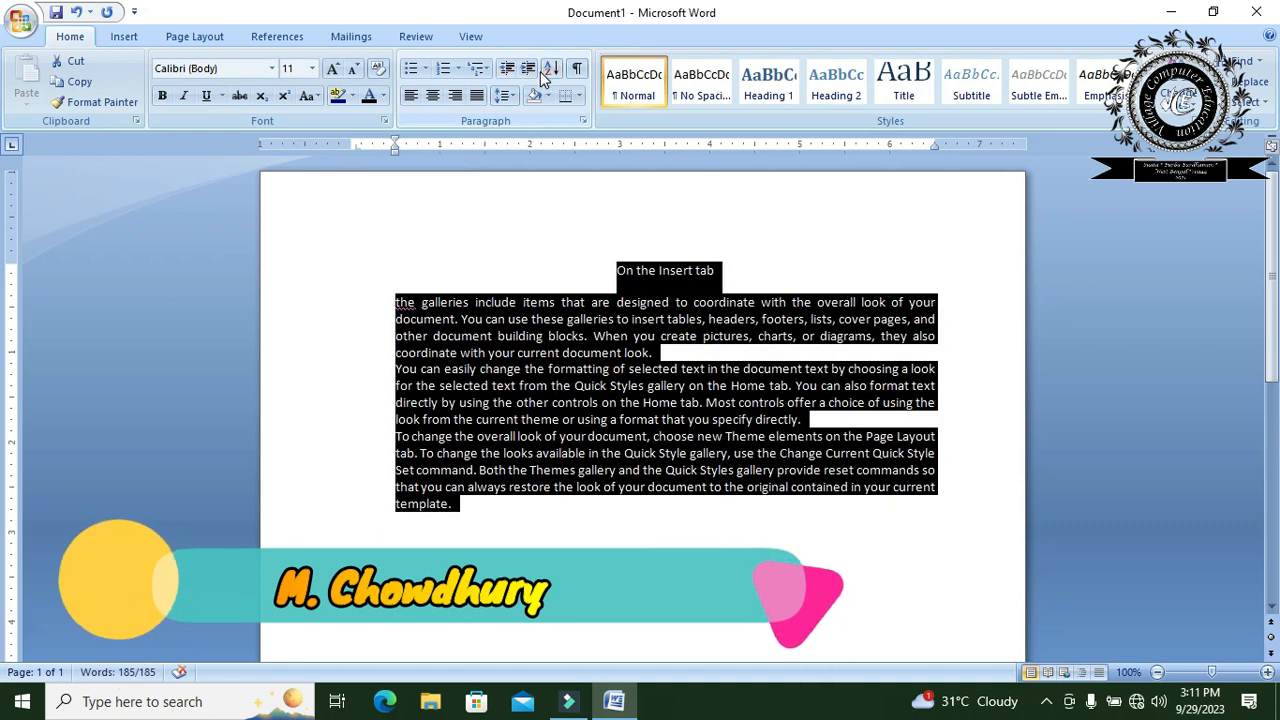
left_click(660, 336)
- Apply All Borders to the three body paragraphs, excluding the title, and undo the borders
left_click_drag(463, 517, 380, 301)
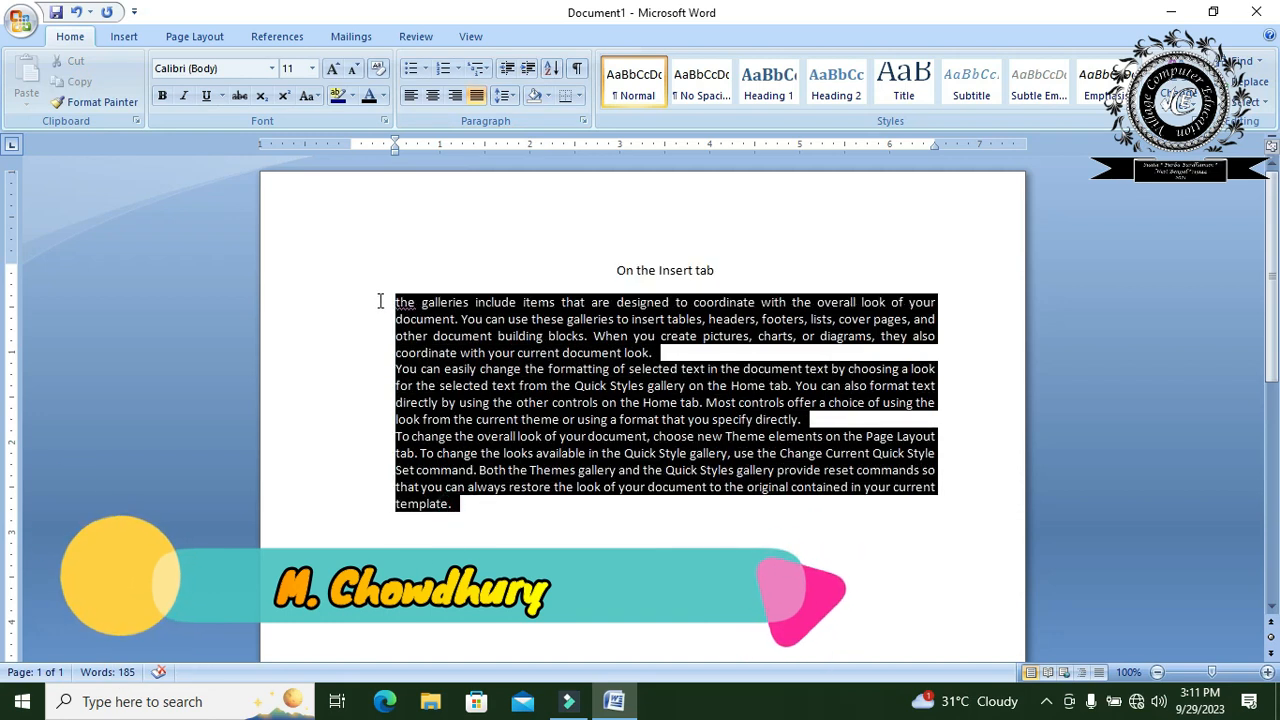
left_click(579, 95)
left_click(606, 223)
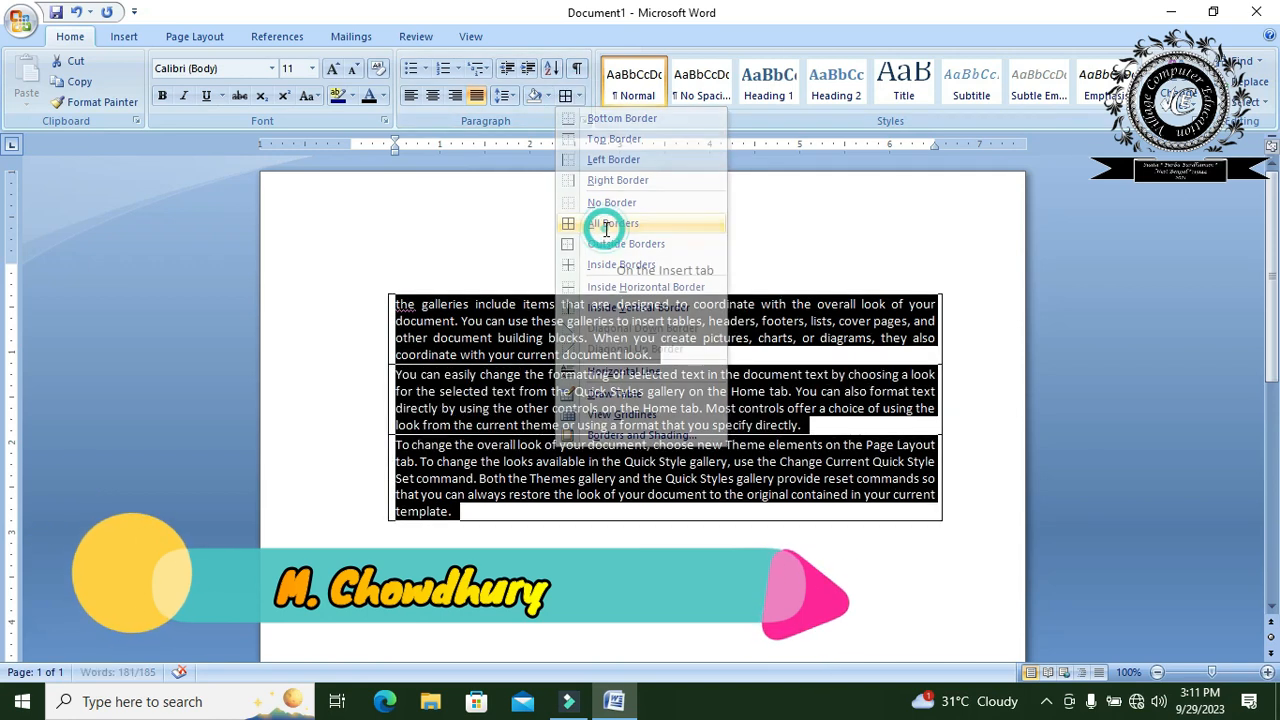
left_click(616, 460)
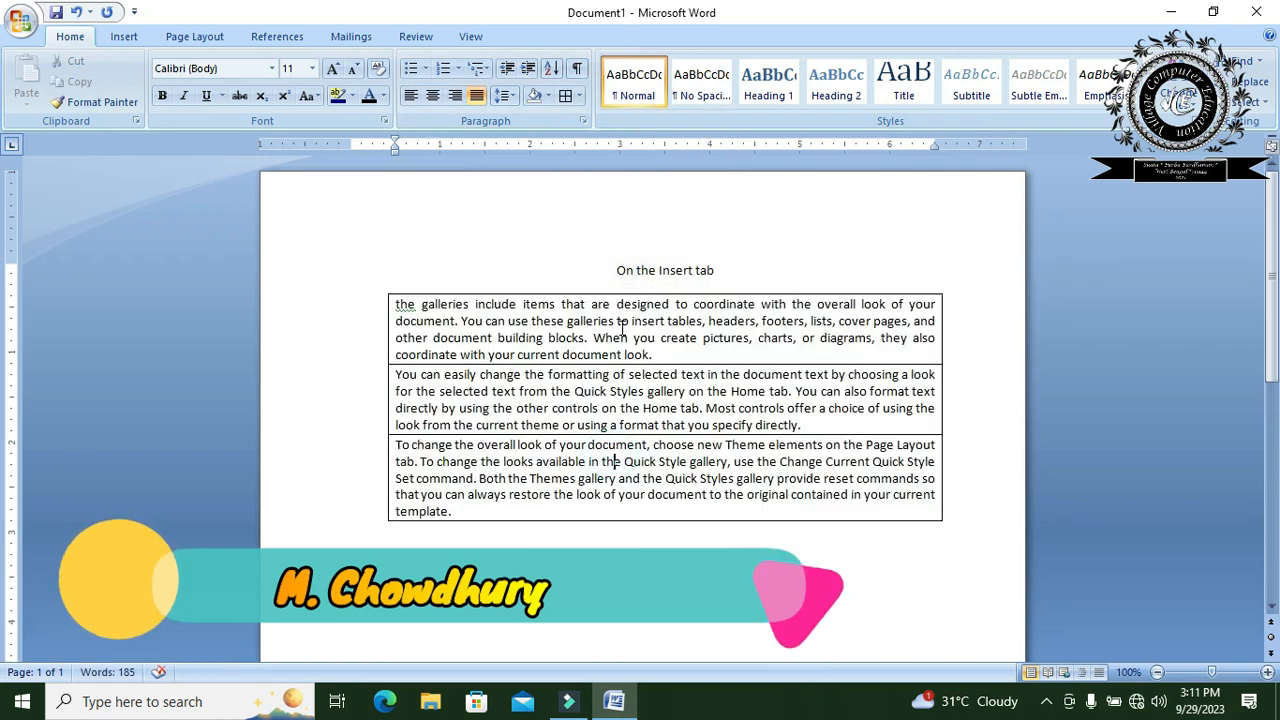
left_click(77, 11)
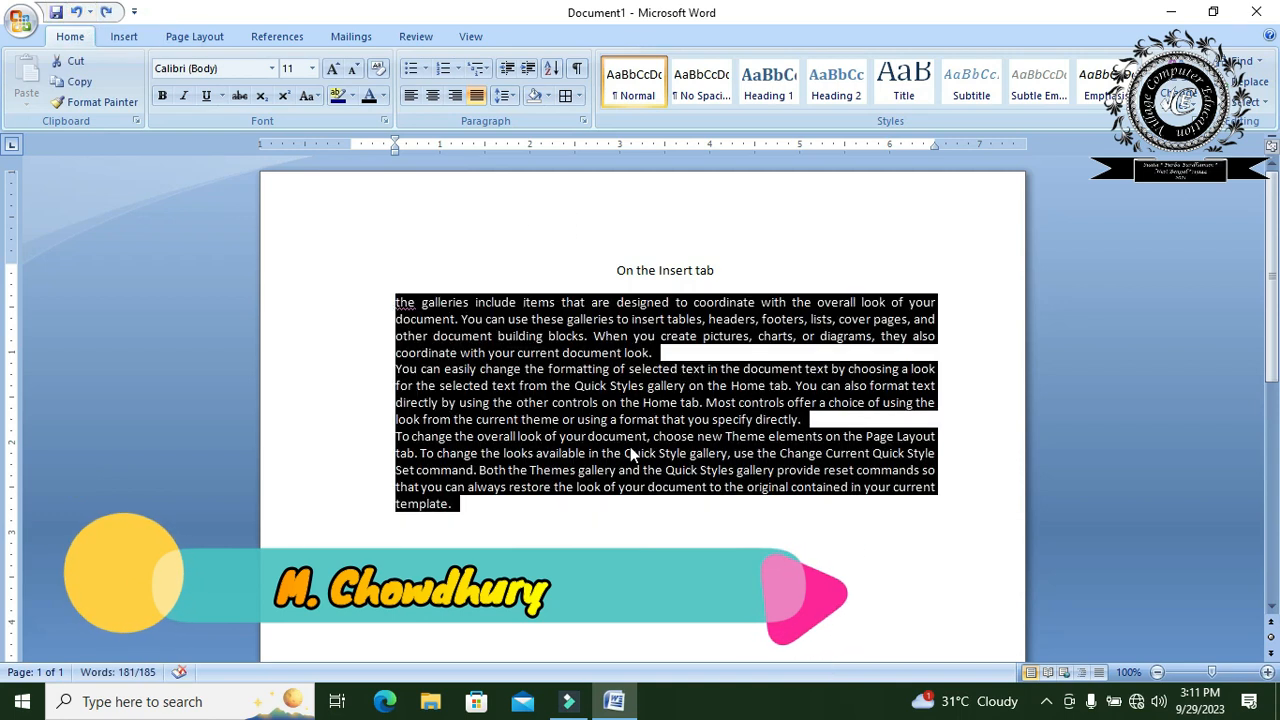
- Apply All Borders to the body paragraphs once more, undo the borders, and deselect the text
left_click(579, 97)
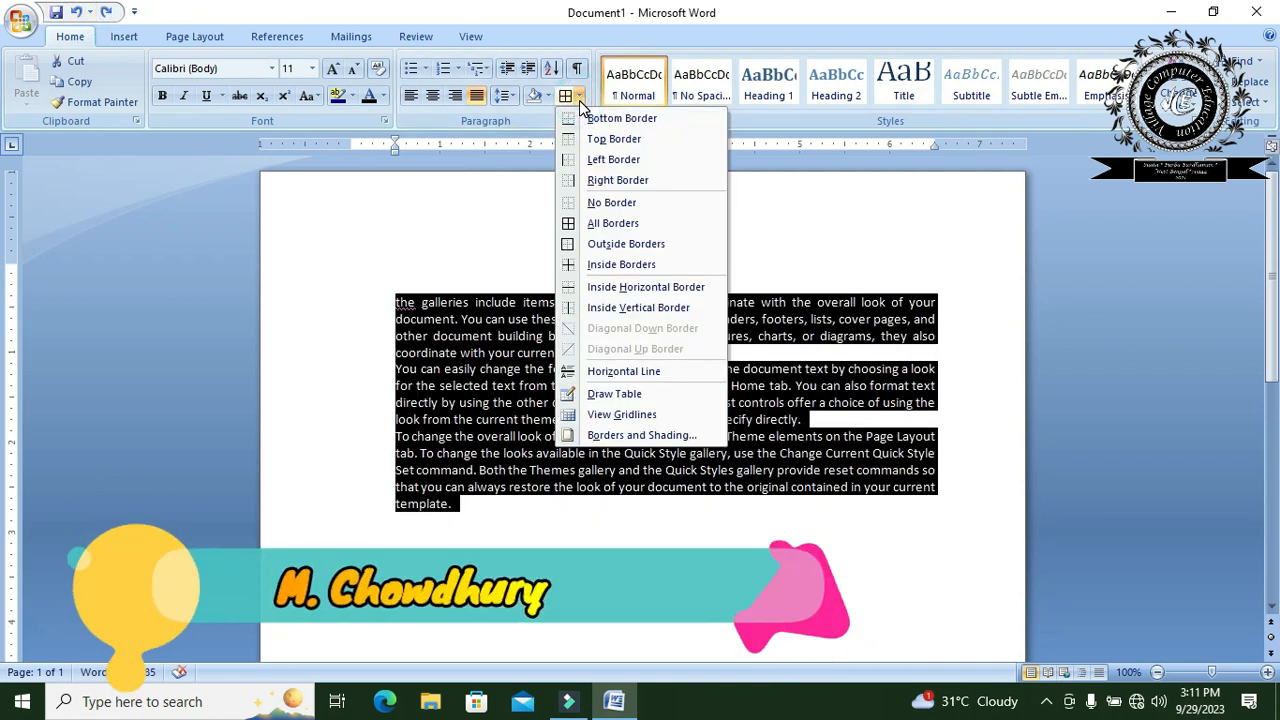
left_click(628, 226)
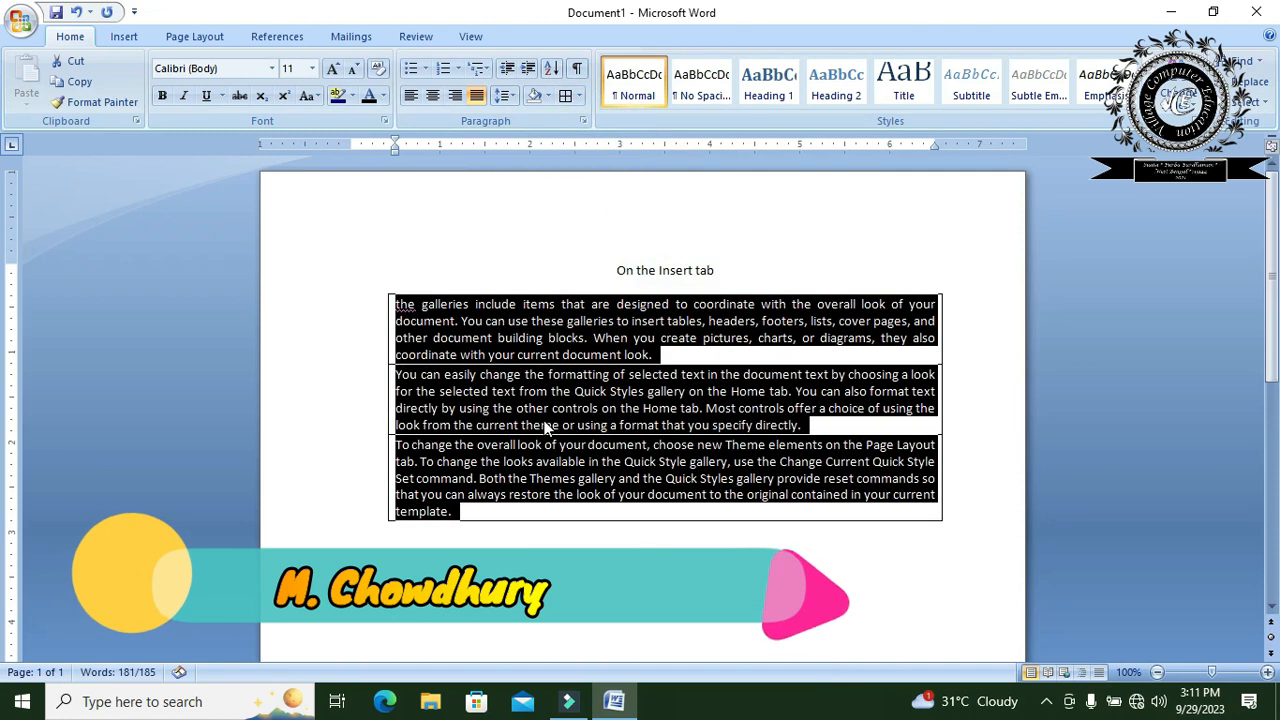
left_click(600, 533)
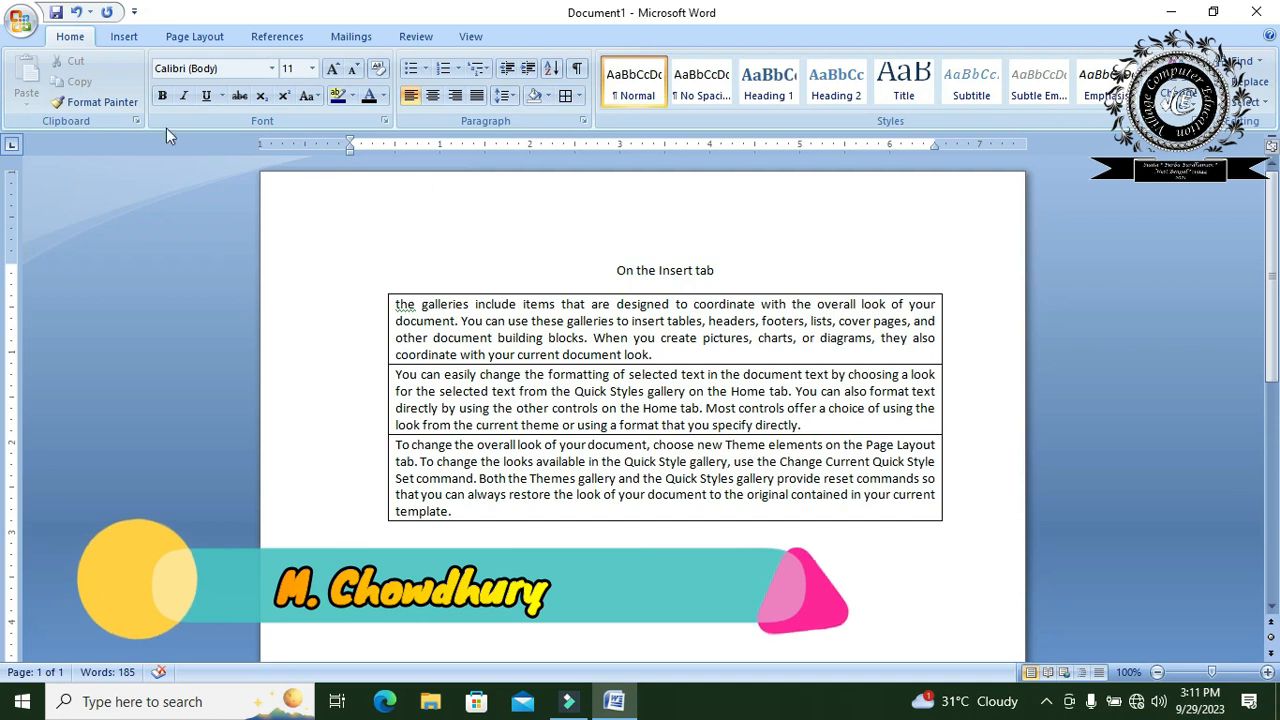
left_click(79, 18)
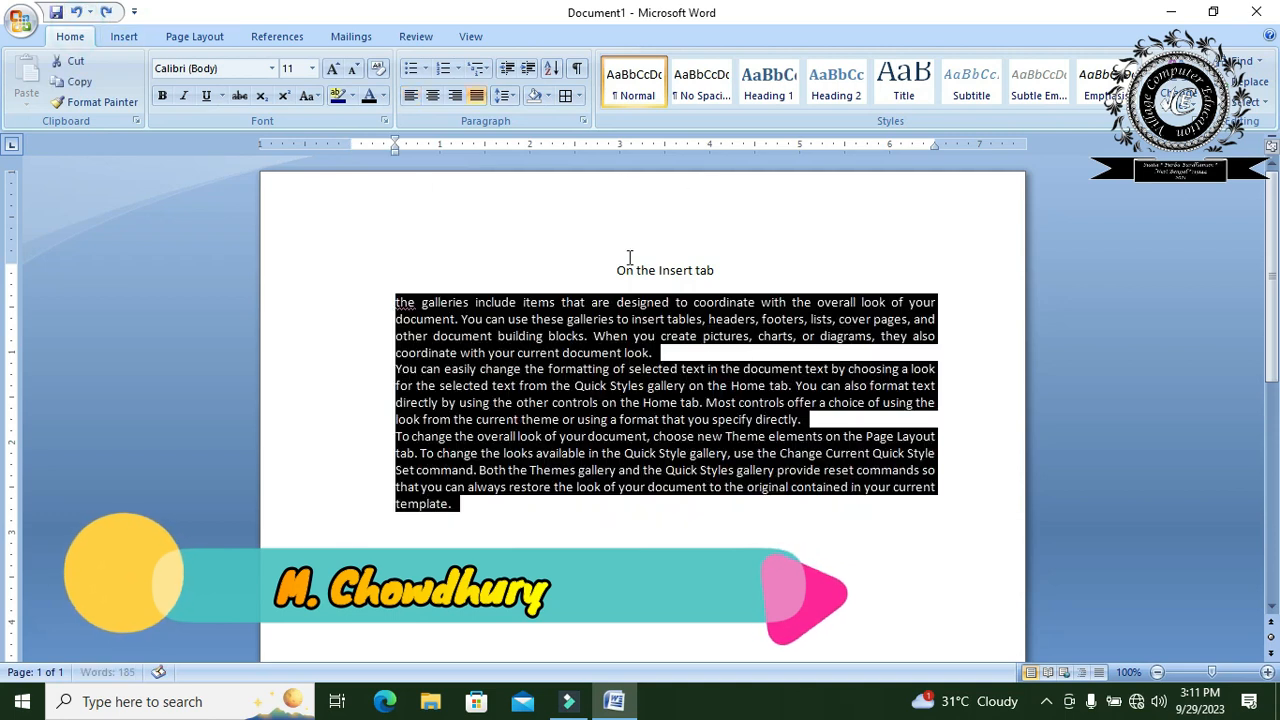
left_click(642, 300)
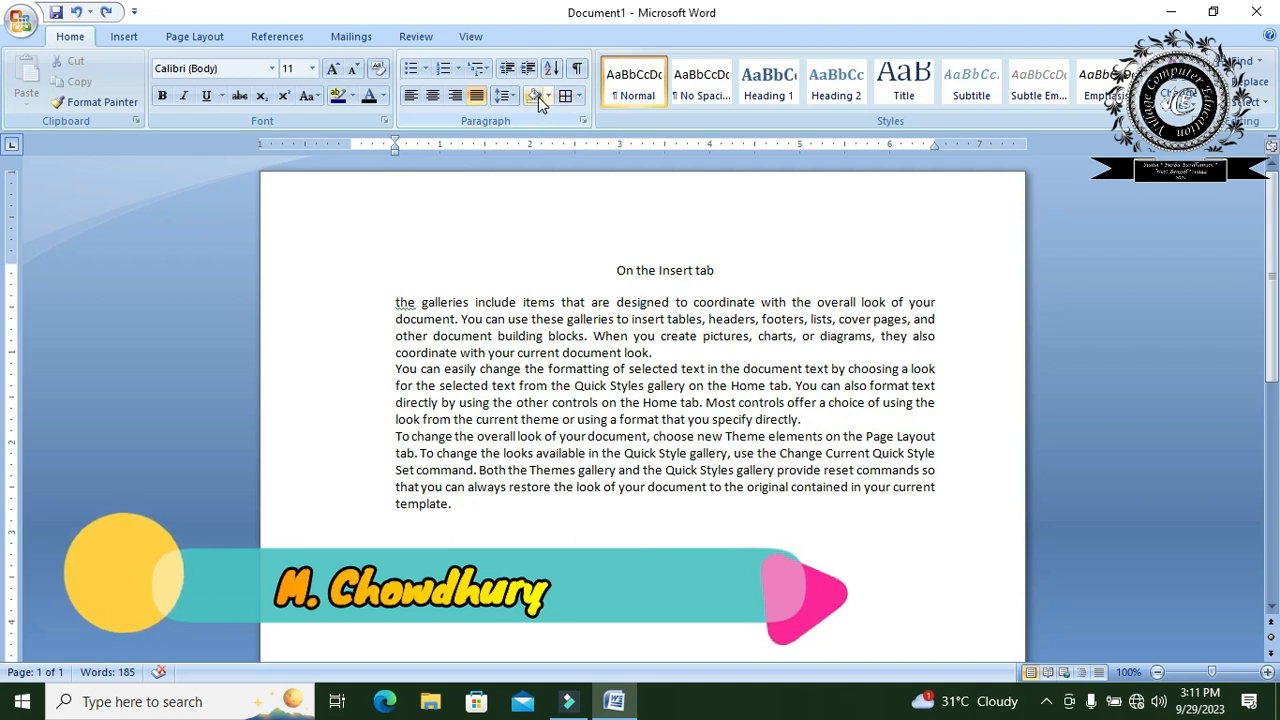
- Shade the three body paragraphs with the standard light green colour and deselect them
mouse_move(460, 512)
left_mouse_down()
mouse_move(485, 530)
mouse_move(393, 302)
left_mouse_up()
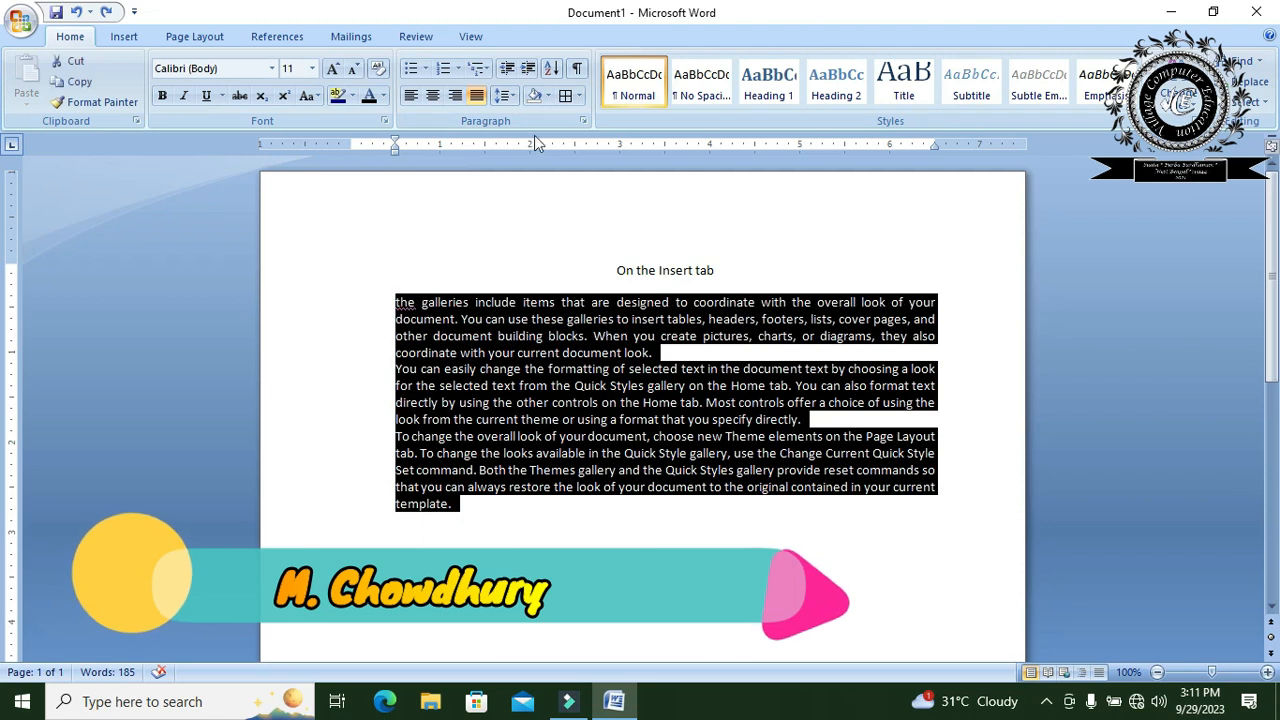
left_click(548, 96)
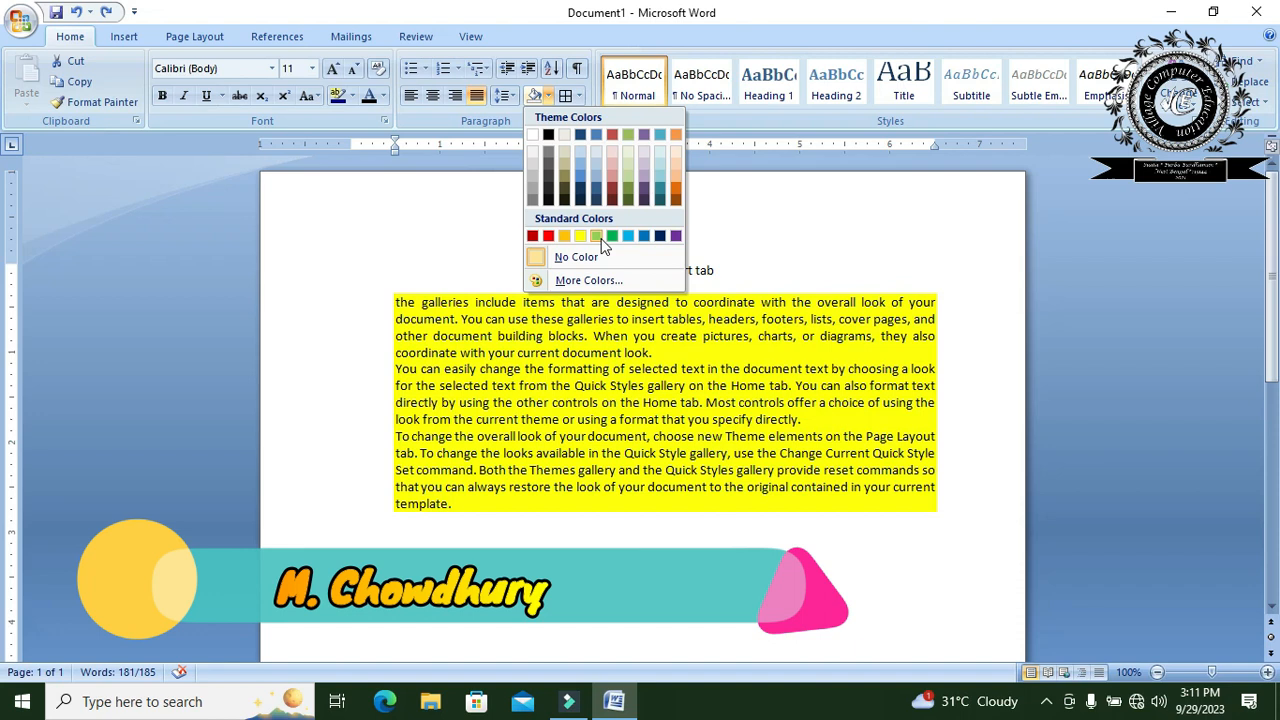
left_click(596, 237)
left_click(487, 513)
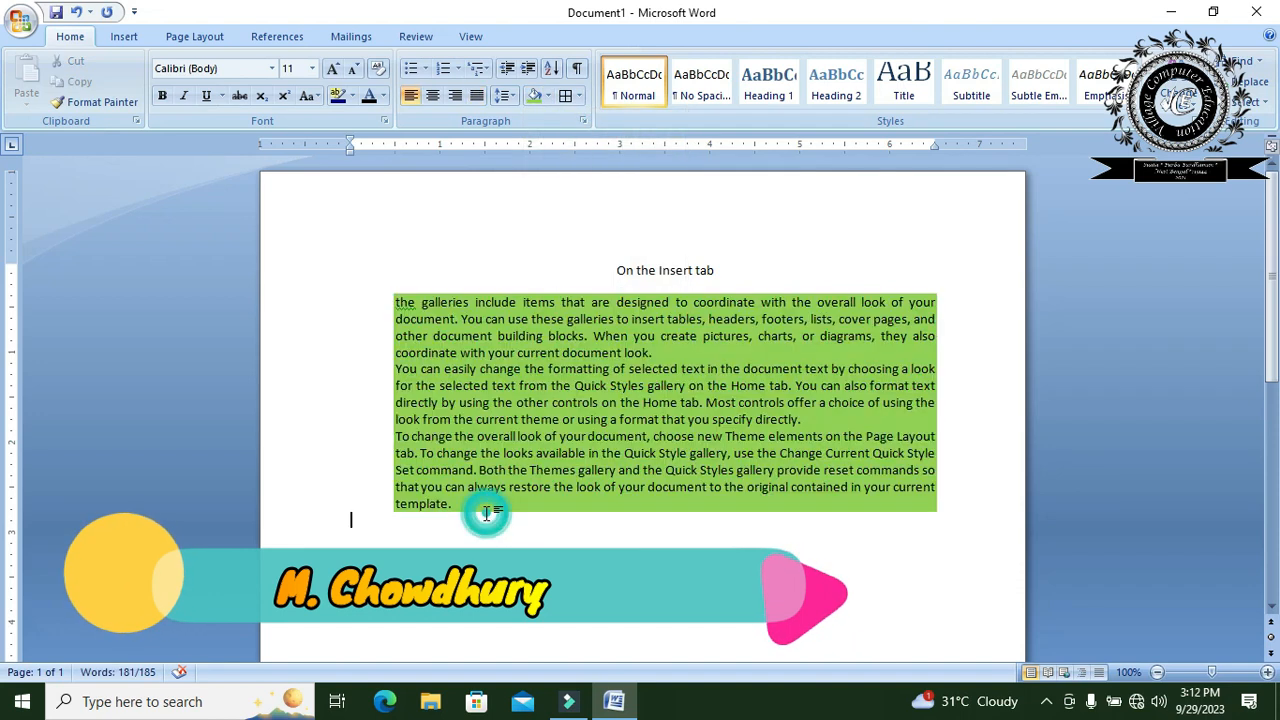
- Append 2121231 to the end of the last body paragraph and add blank shaded lines below it
type("2121231")
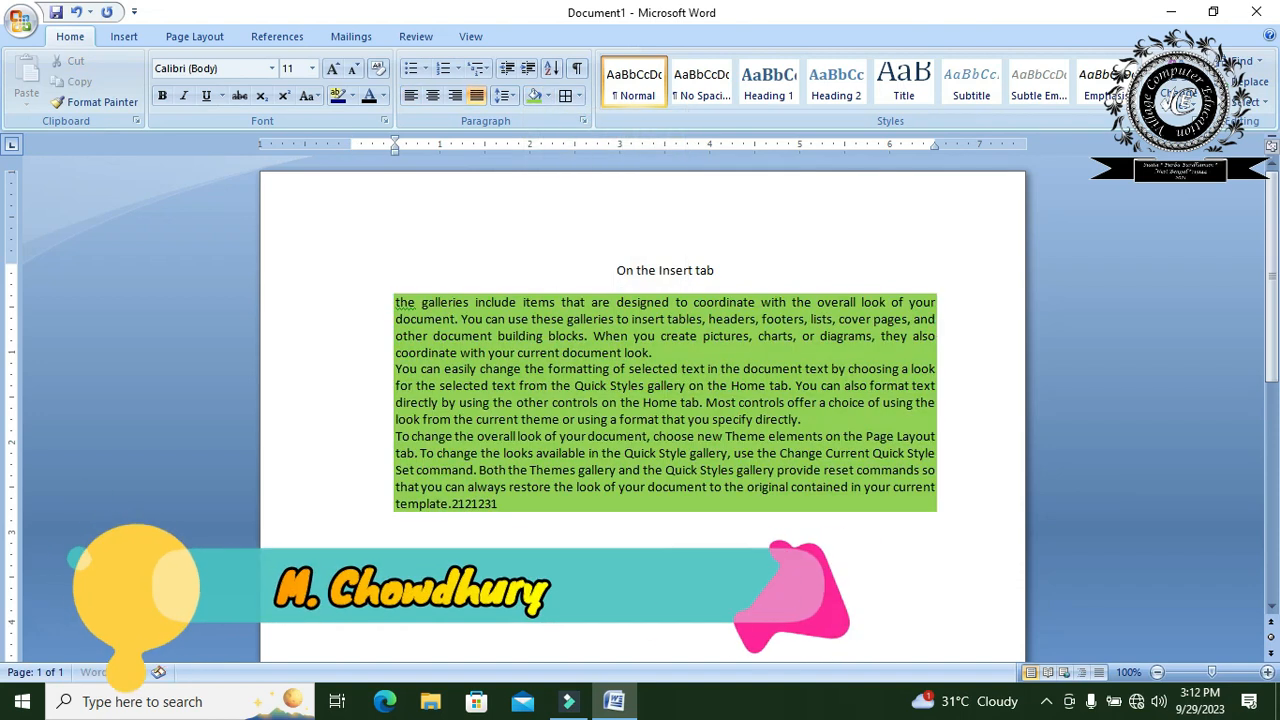
key("Return")
key("Return")
key("Return")
key("Return")
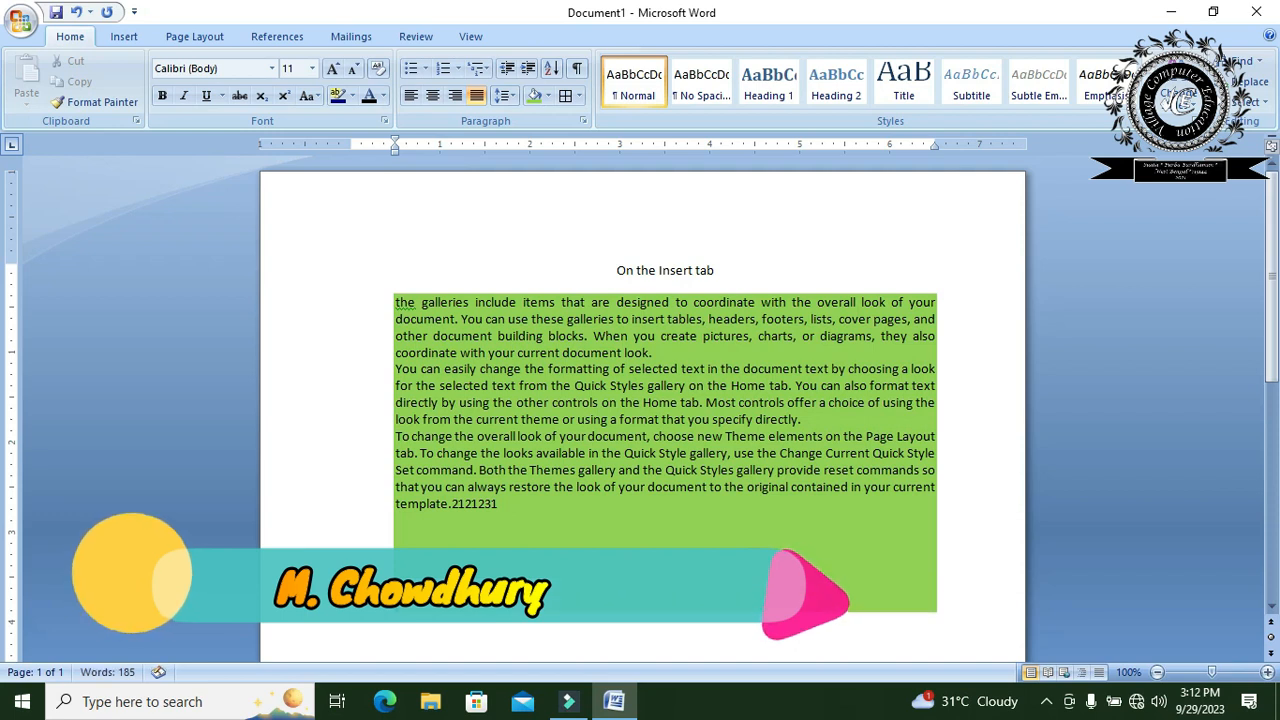
- Open the Sort Text settings and close them without sorting the paragraphs
left_click(552, 70)
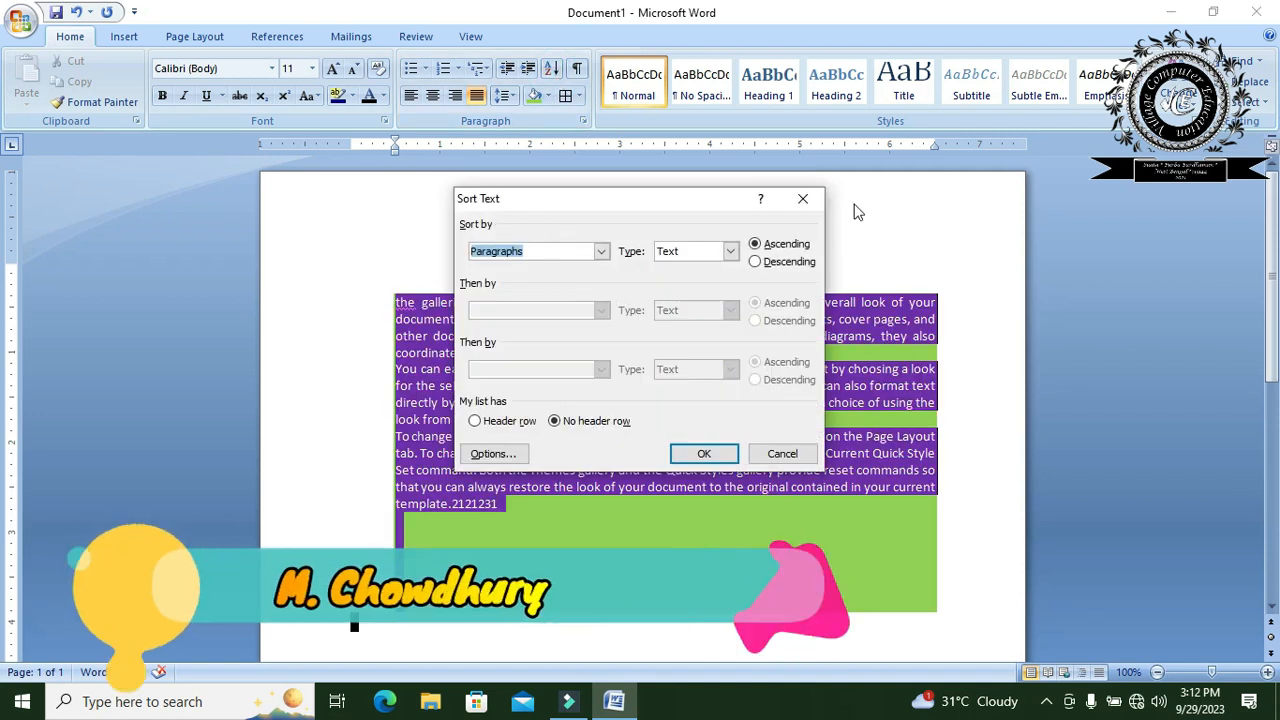
left_click(803, 199)
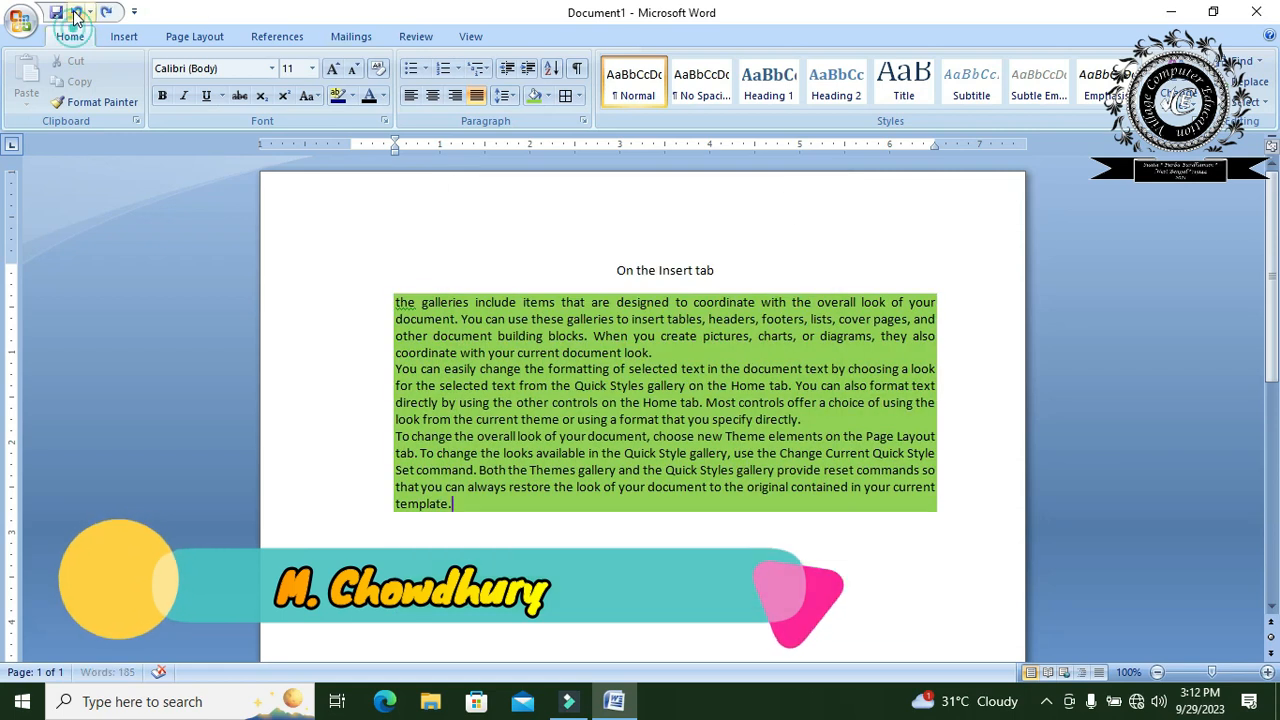
- Undo the added text, the green shading and the recent indent changes until the paragraphs are back at the left margin
left_click(75, 13)
left_click(75, 13)
left_click(75, 13)
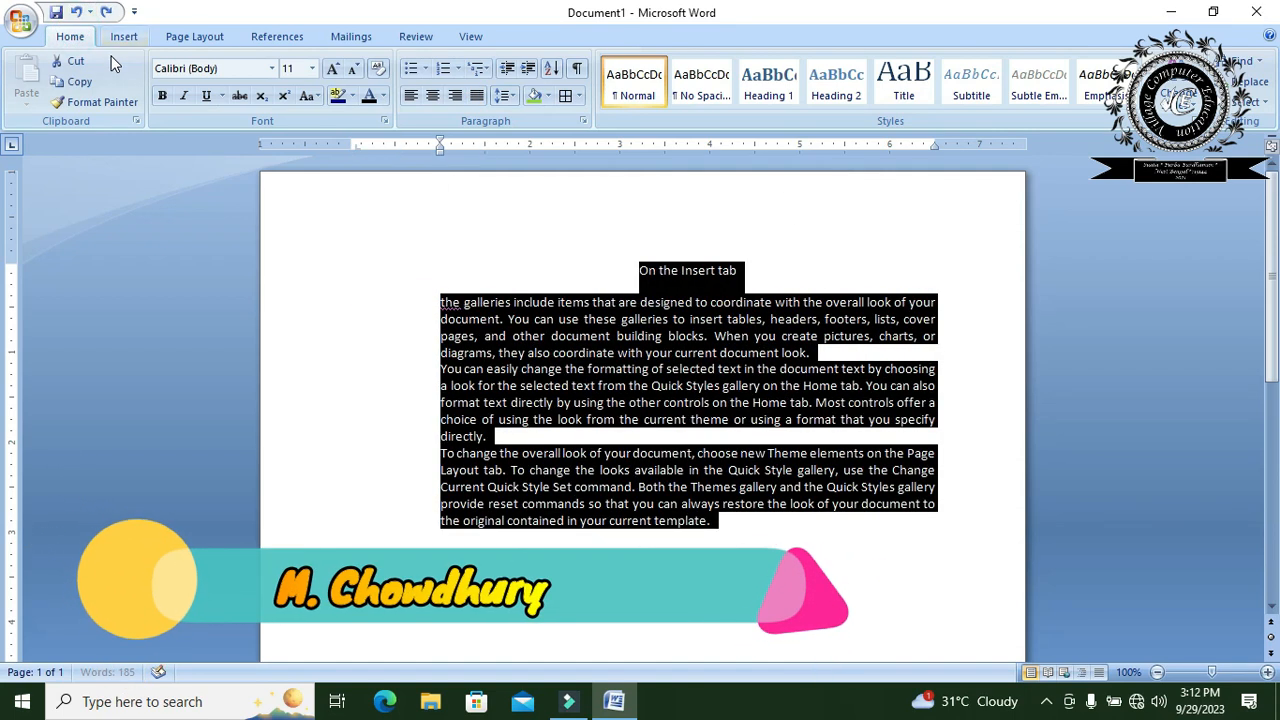
left_click(76, 13)
left_click(76, 13)
left_click(76, 13)
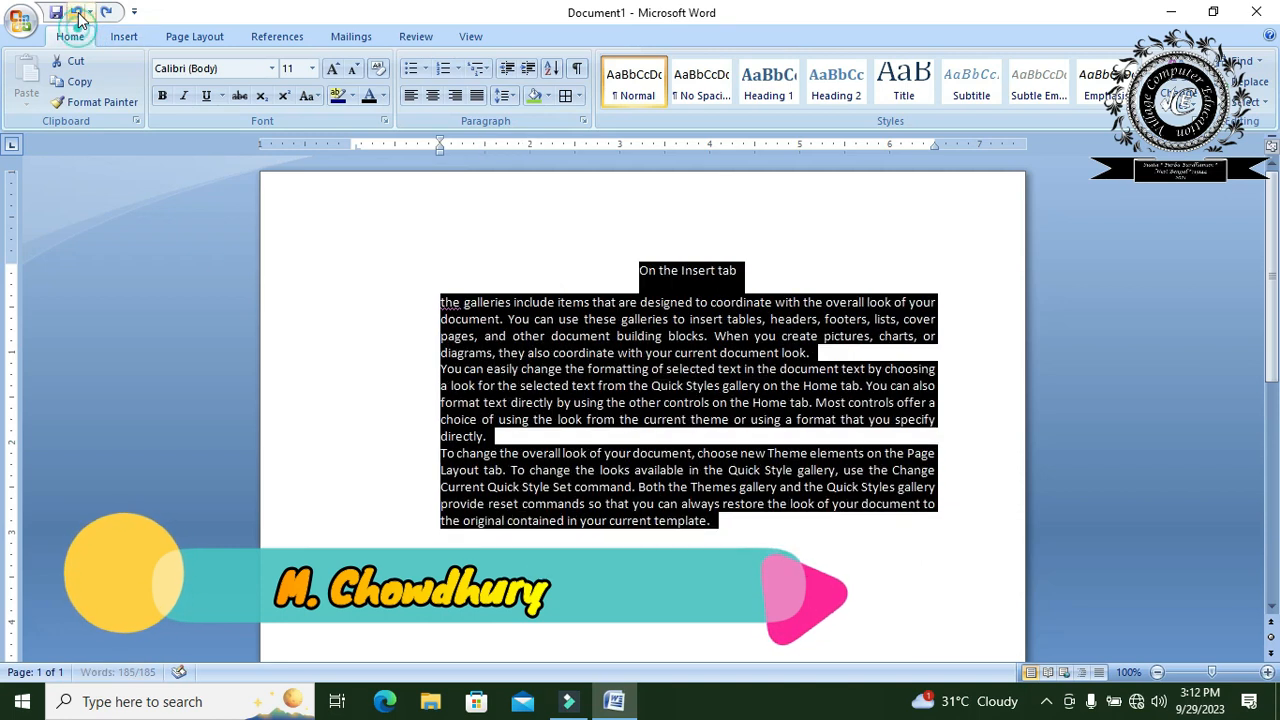
left_click(76, 13)
left_click(77, 13)
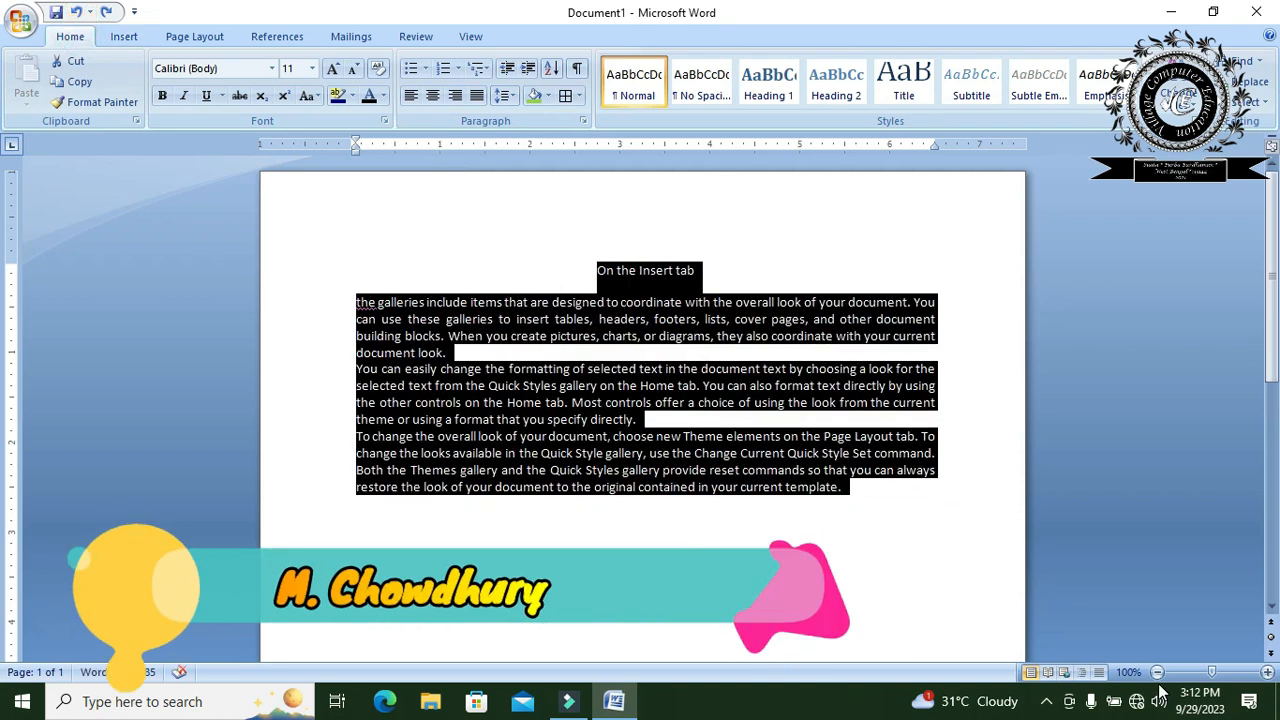